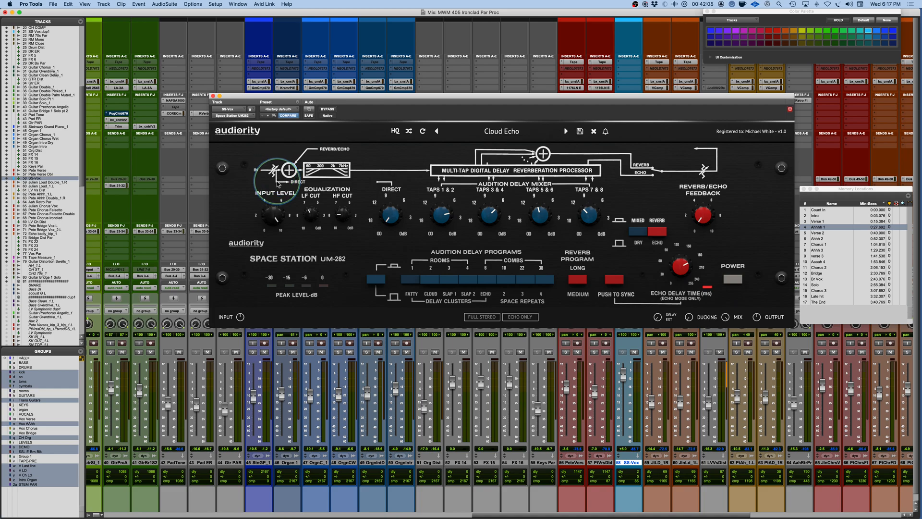
# - Examine the Direct and Taps level controls in the Audition Delay Mixer, together with the Reverb/Echo mode switch
pyautogui.moveTo(389, 227)
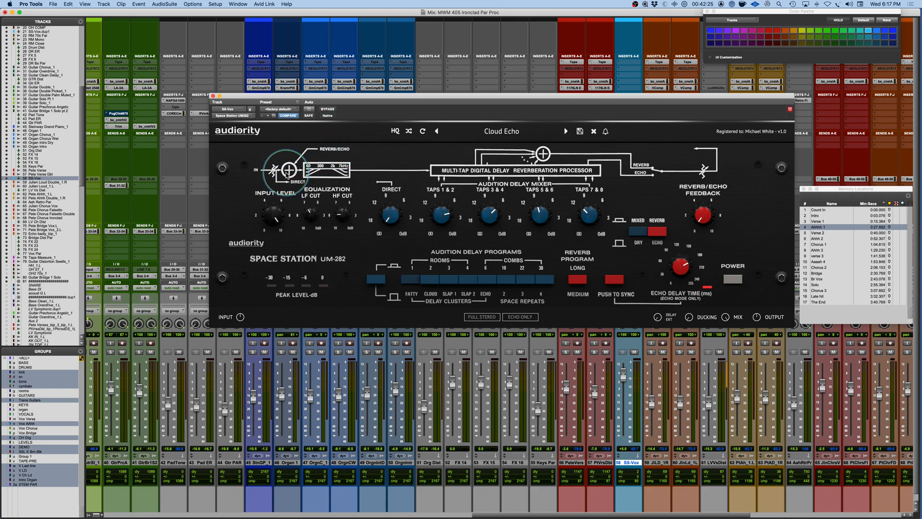
pyautogui.click(660, 235)
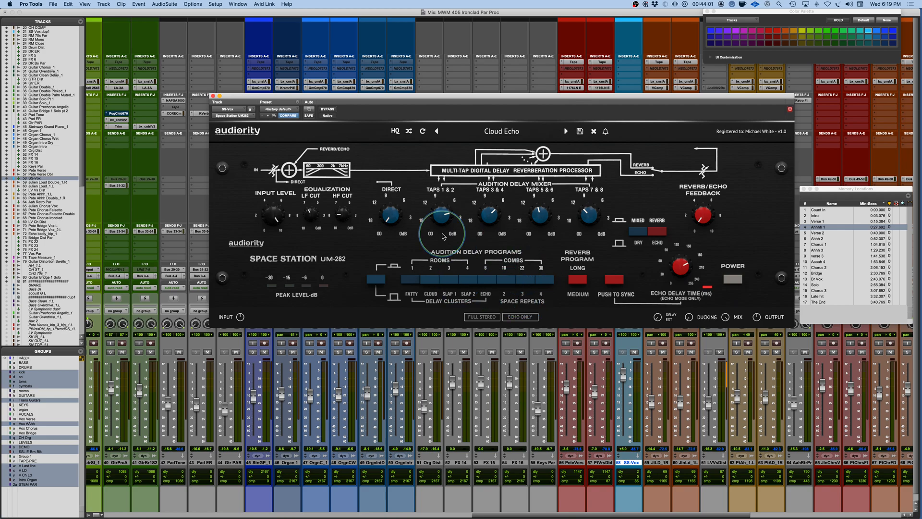
pyautogui.moveTo(435, 207)
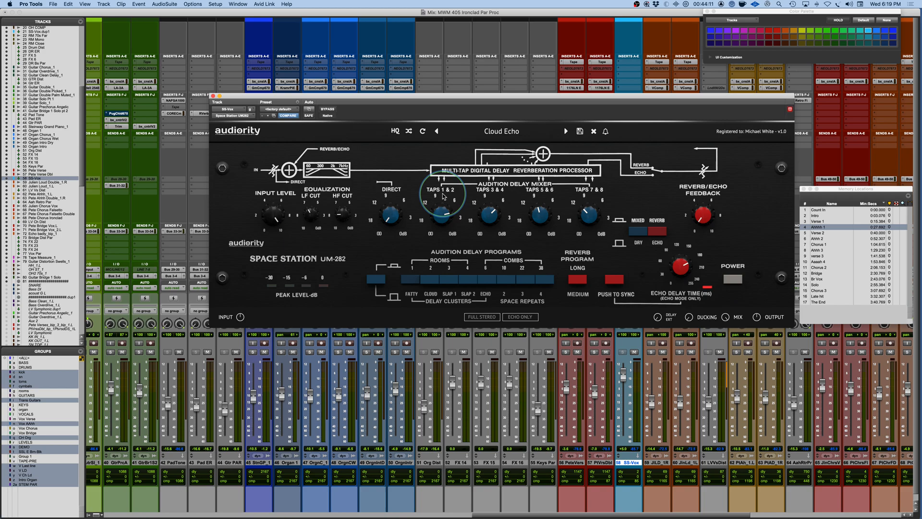
pyautogui.moveTo(586, 217)
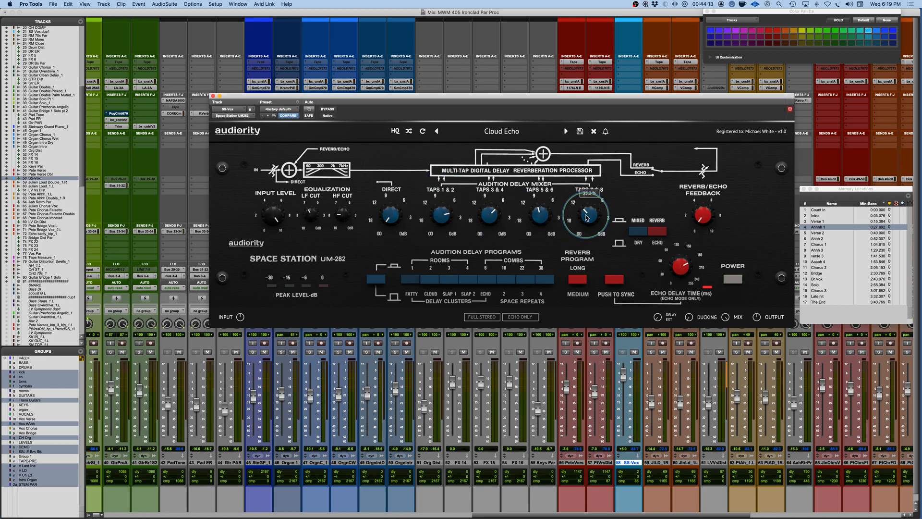
pyautogui.moveTo(439, 223)
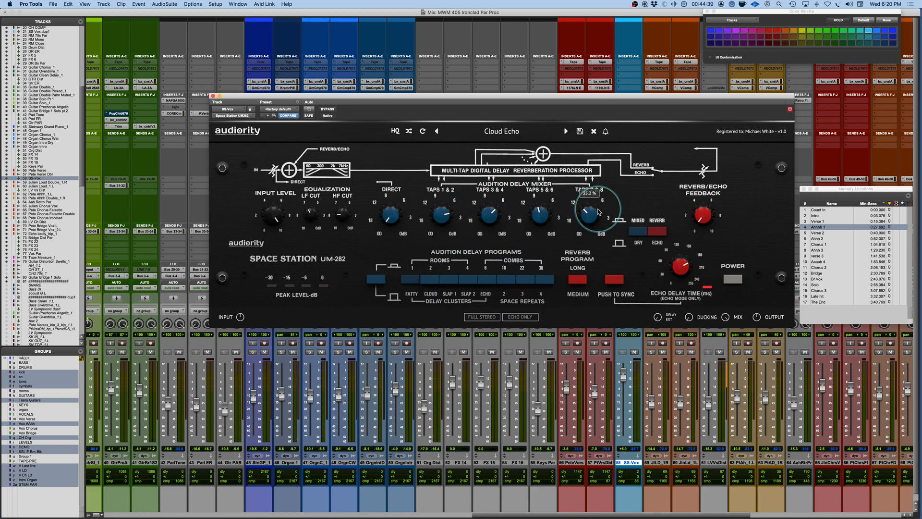
pyautogui.moveTo(390, 216); pyautogui.dragTo(393, 224)
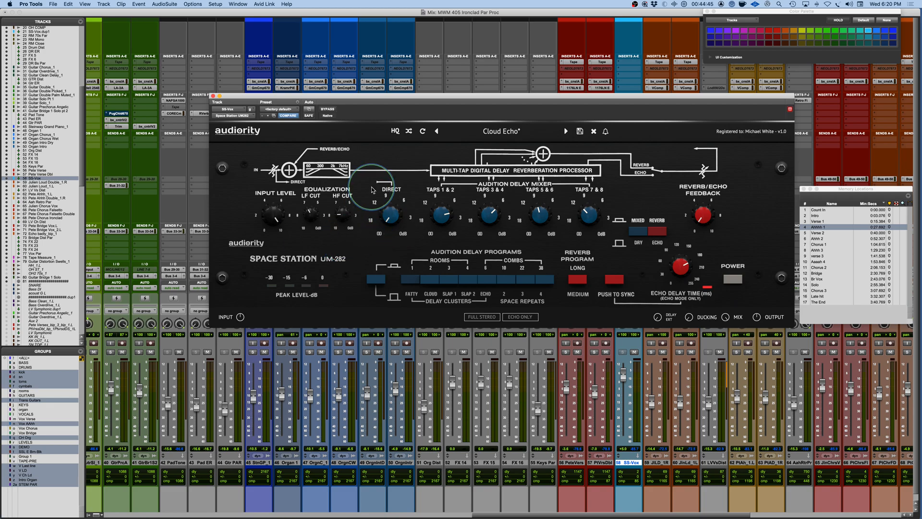
pyautogui.moveTo(383, 222)
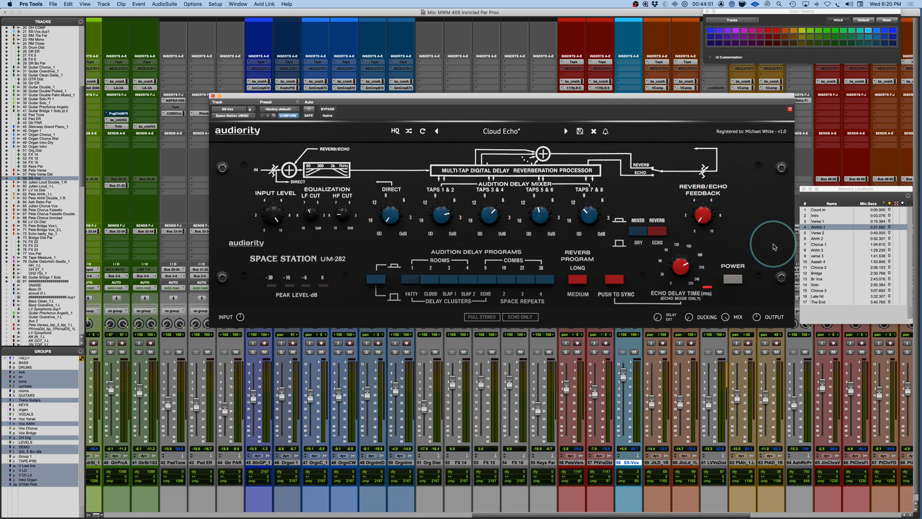
pyautogui.moveTo(639, 235)
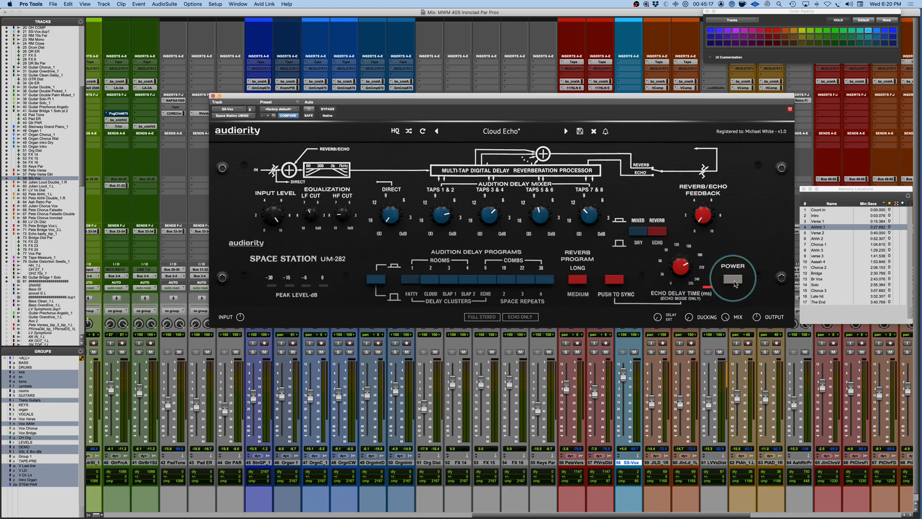
pyautogui.moveTo(434, 218)
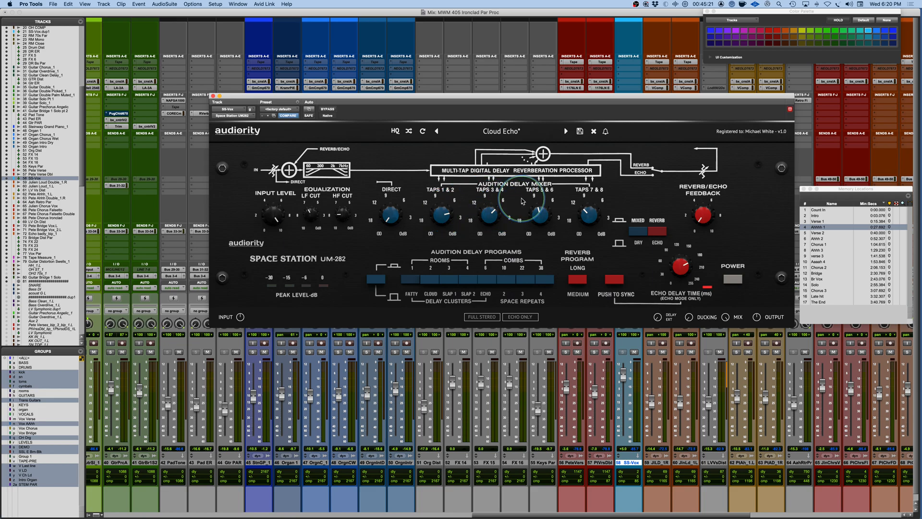
pyautogui.moveTo(604, 215)
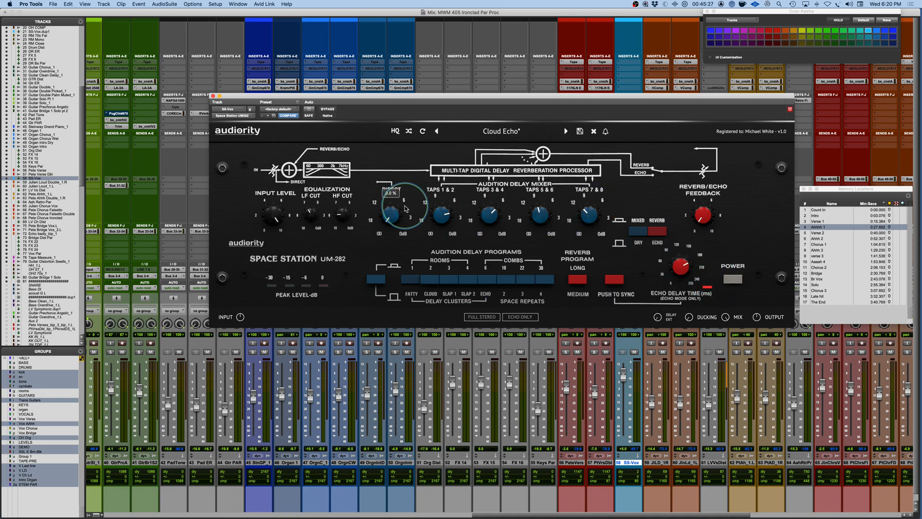
pyautogui.moveTo(557, 216)
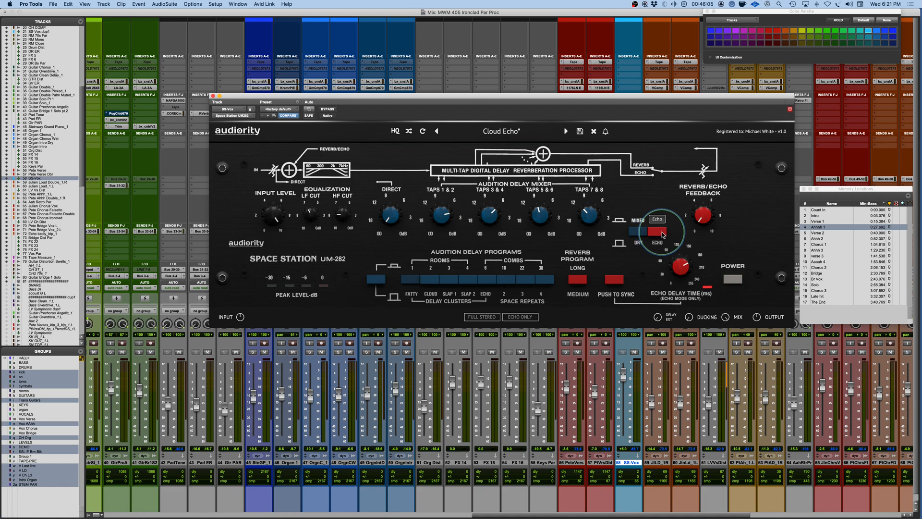
# - Adjust the Echo Delay Time slightly in Echo mode and toggle its tempo sync
pyautogui.click(663, 234)
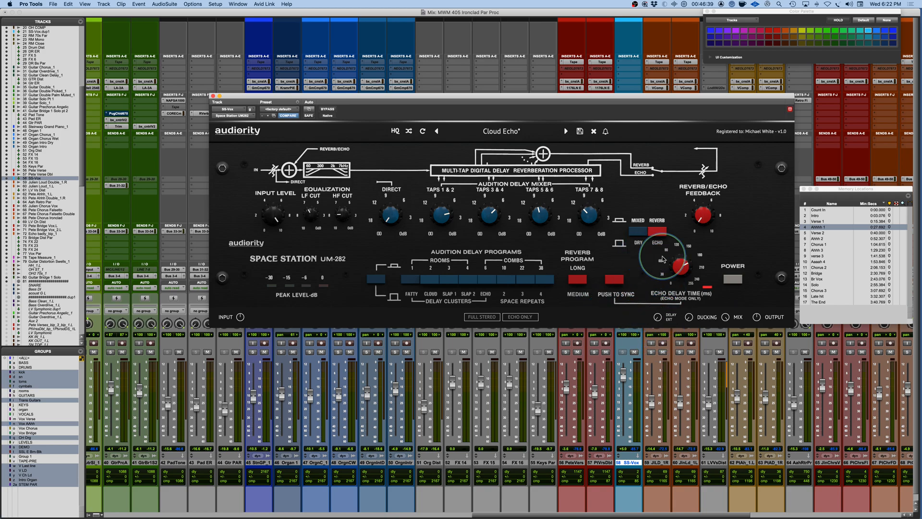
pyautogui.moveTo(683, 259)
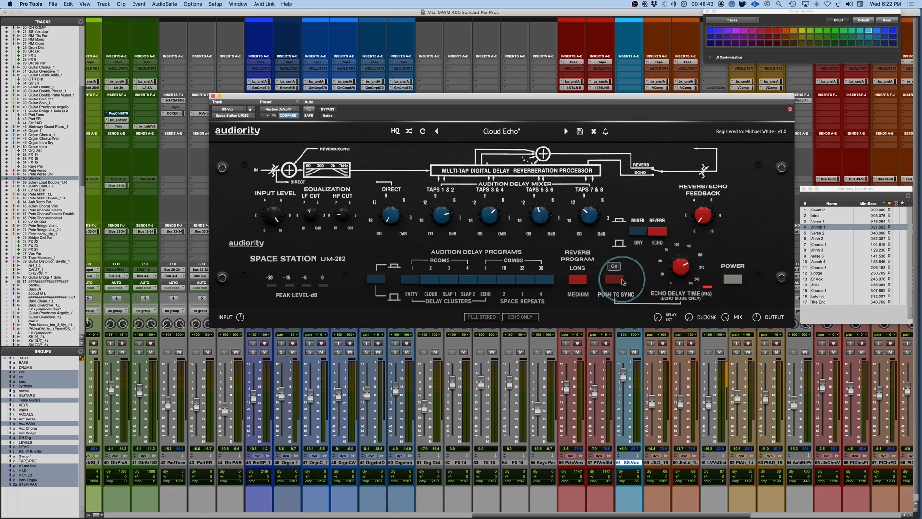
pyautogui.moveTo(686, 267)
pyautogui.mouseDown()
pyautogui.moveTo(680, 306)
pyautogui.moveTo(680, 271)
pyautogui.mouseUp()
pyautogui.click(615, 280)
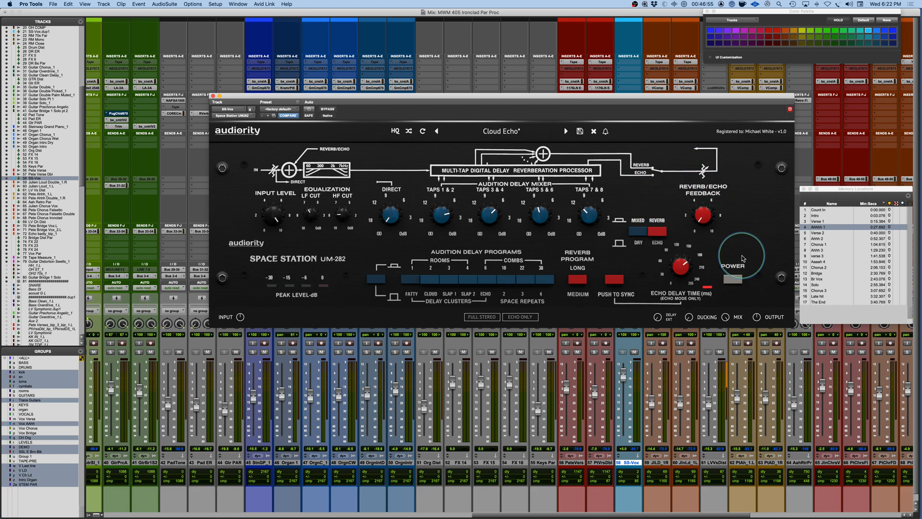
# - Jump to the Verse 2 memory location, solo verse vocal track 56 and start playback
pyautogui.moveTo(714, 219)
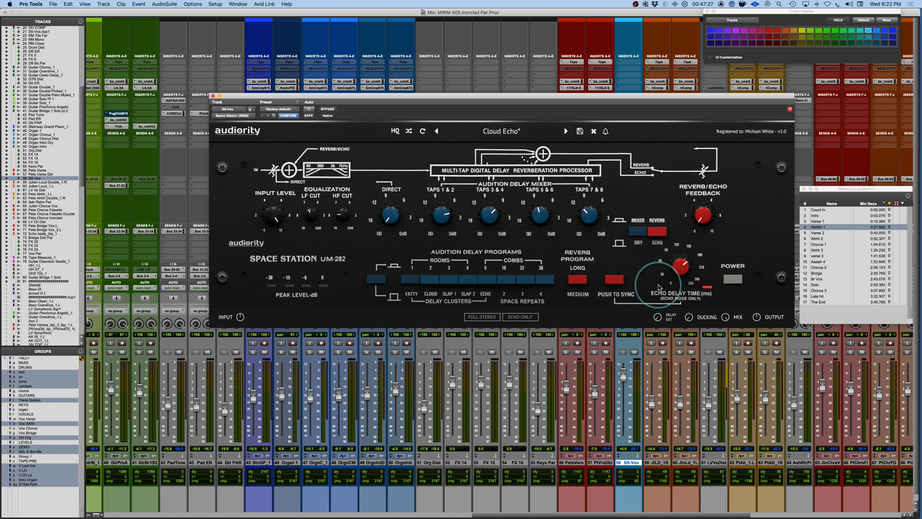
pyautogui.click(828, 234)
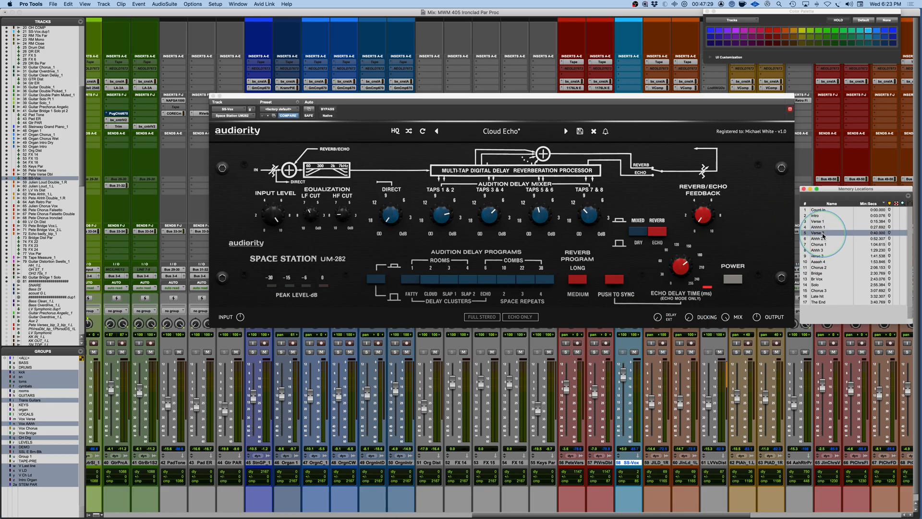
pyautogui.click(566, 352)
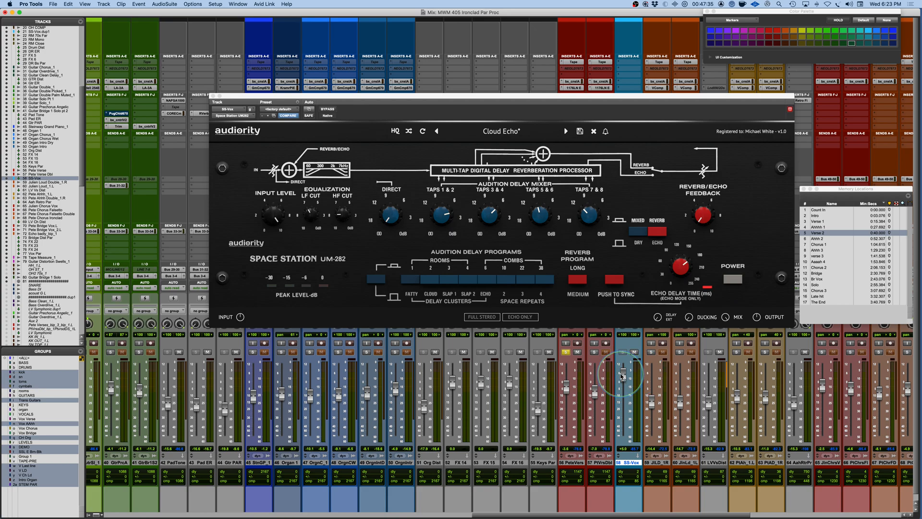
pyautogui.press('space')
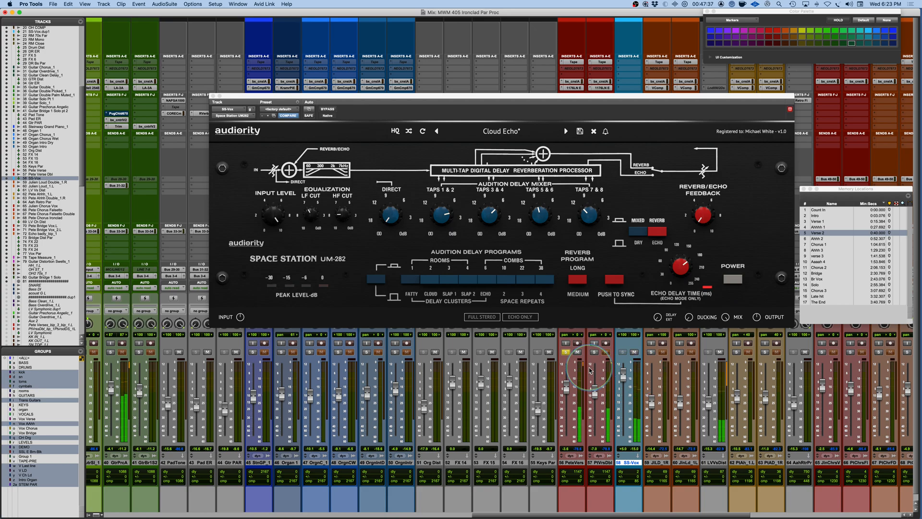
# - Compare the soloed vocal with the SS-Vox track muted and unmuted, and lower the SS-Vox fader to about +3.8 dB
pyautogui.hscroll(-20, 421, 499)
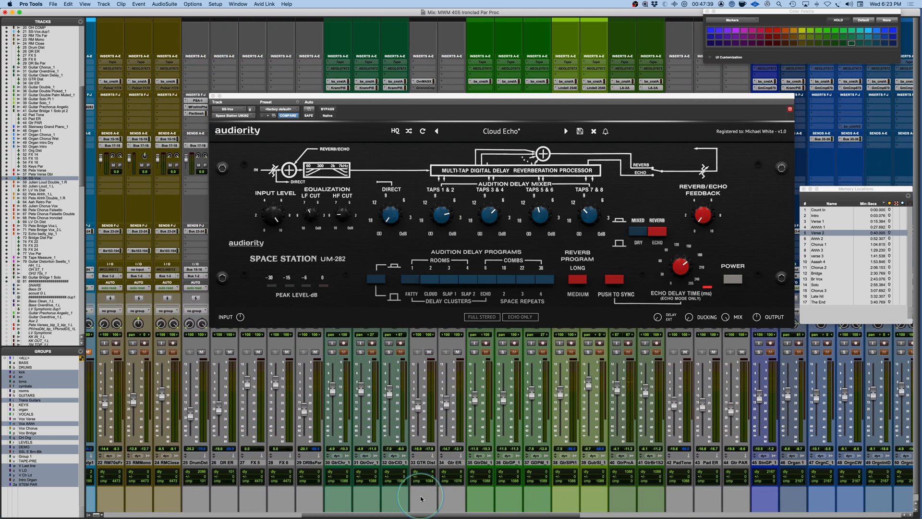
pyautogui.hscroll(-2, 421, 498)
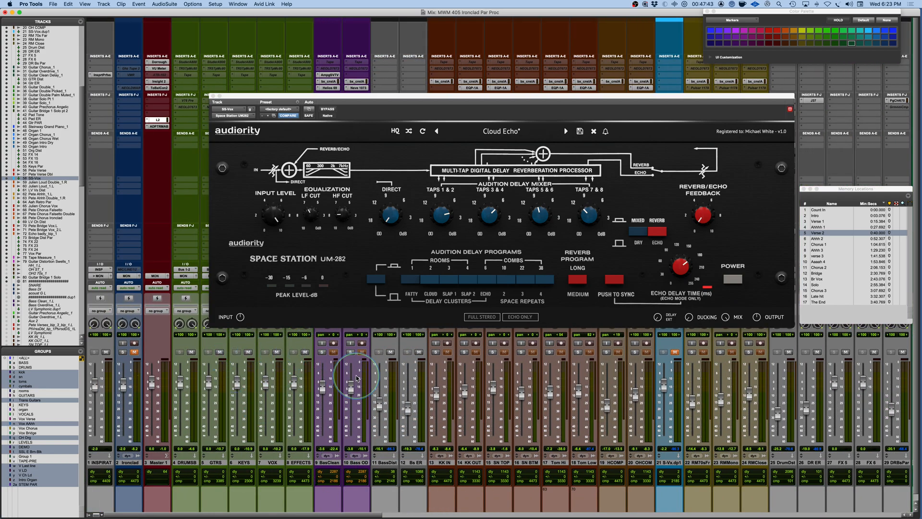
pyautogui.hscroll(1, 586, 500)
pyautogui.hscroll(18, 586, 500)
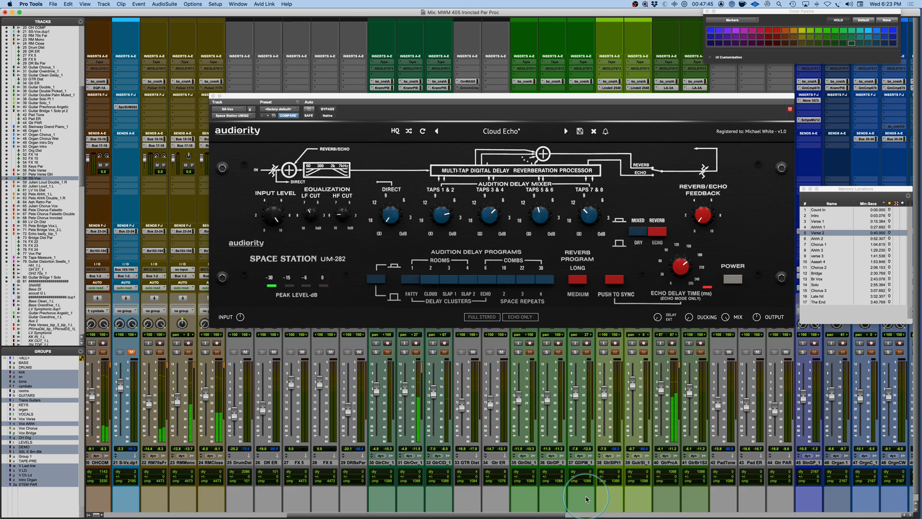
pyautogui.hscroll(3, 586, 499)
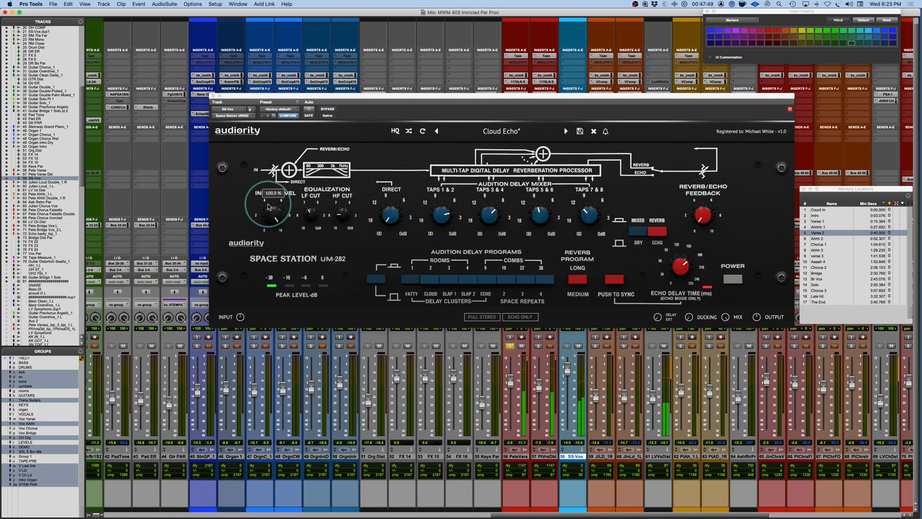
pyautogui.click(579, 346)
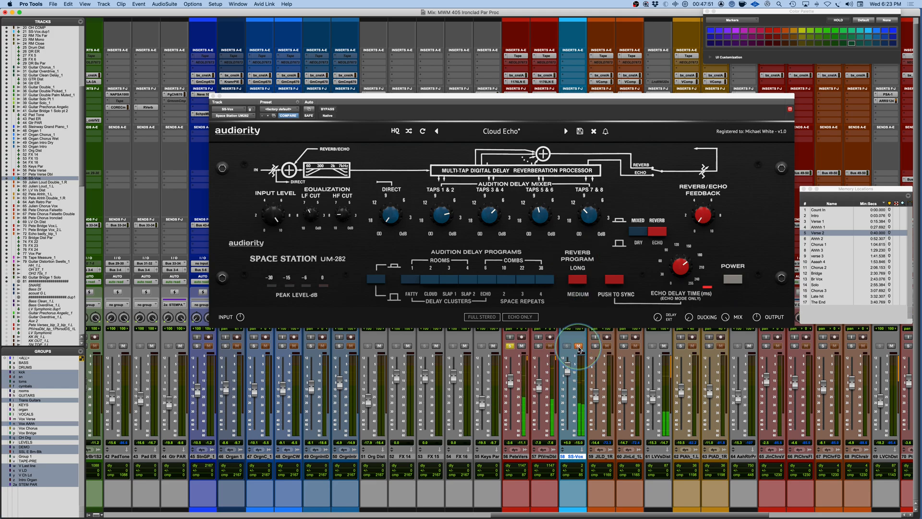
pyautogui.click(579, 347)
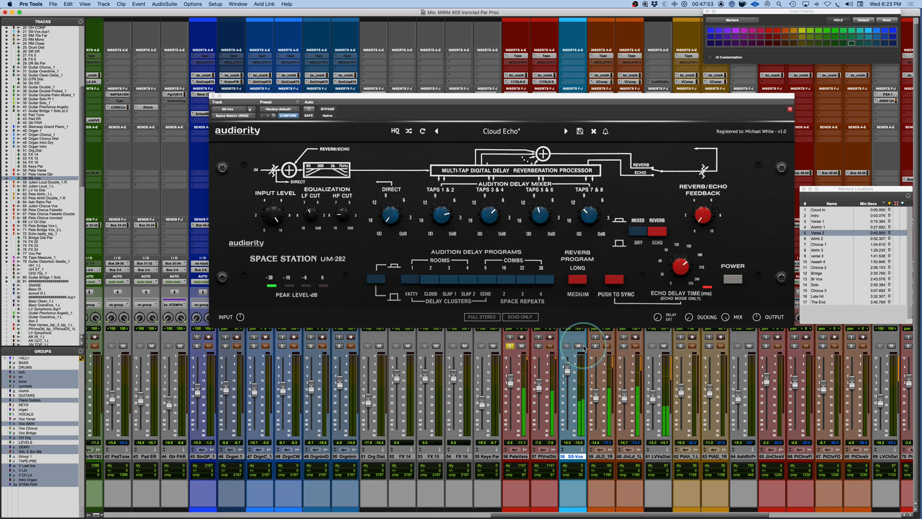
pyautogui.moveTo(568, 370); pyautogui.dragTo(569, 378)
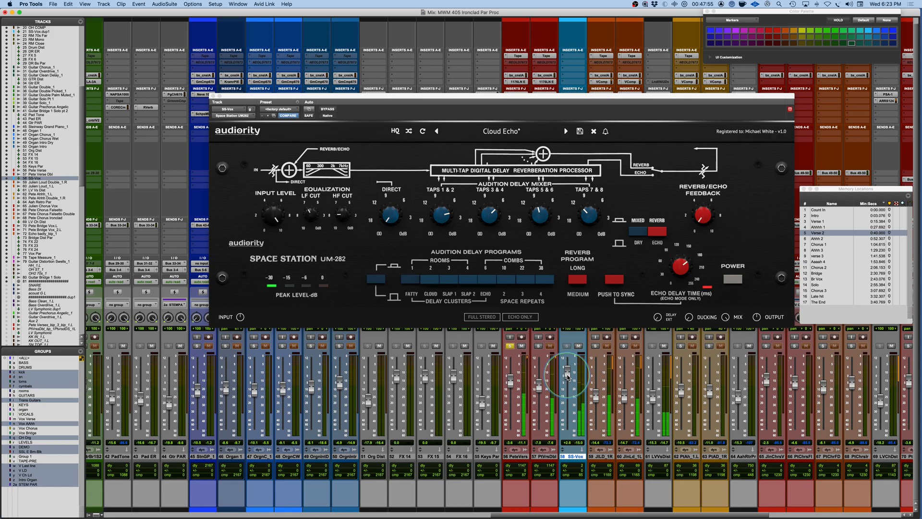
pyautogui.press('space')
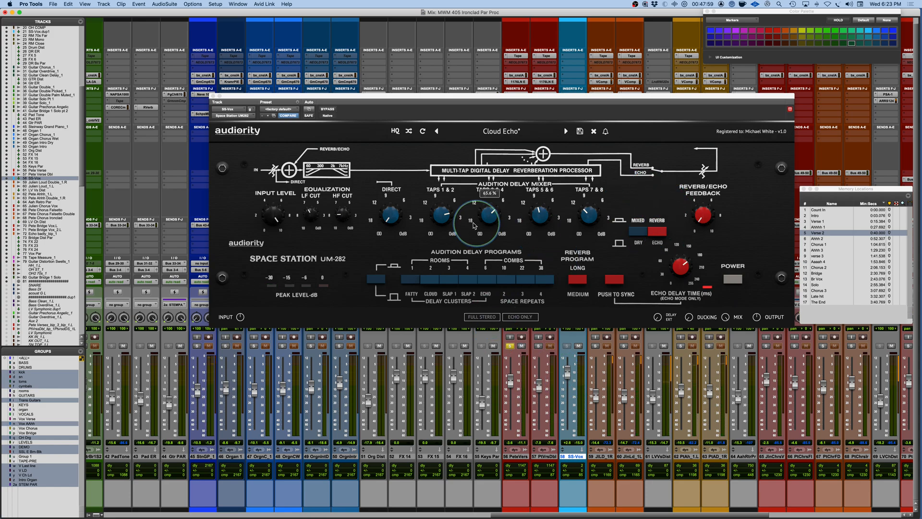
# - Isolate Taps 1 & 2 by turning Taps 3 & 4, 5 & 6 and 7 & 8 fully down
pyautogui.moveTo(495, 211); pyautogui.dragTo(482, 319)
pyautogui.moveTo(542, 218); pyautogui.dragTo(538, 309)
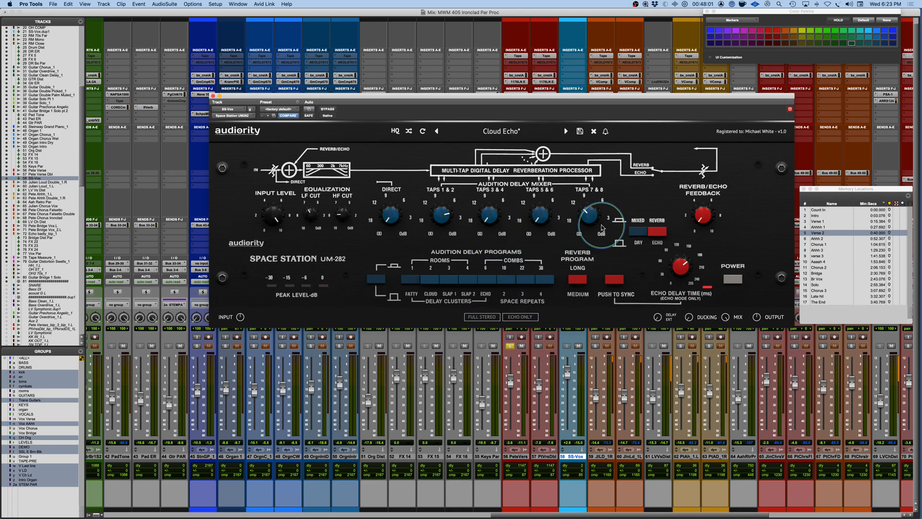
pyautogui.moveTo(593, 214); pyautogui.dragTo(563, 342)
# - Adjust the Taps 1 & 2 level, then raise Taps 5 & 6 to about 65% and Taps 7 & 8 higher
pyautogui.moveTo(445, 219); pyautogui.dragTo(505, 157)
pyautogui.moveTo(505, 150); pyautogui.dragTo(503, 161)
pyautogui.moveTo(543, 215); pyautogui.dragTo(549, 166)
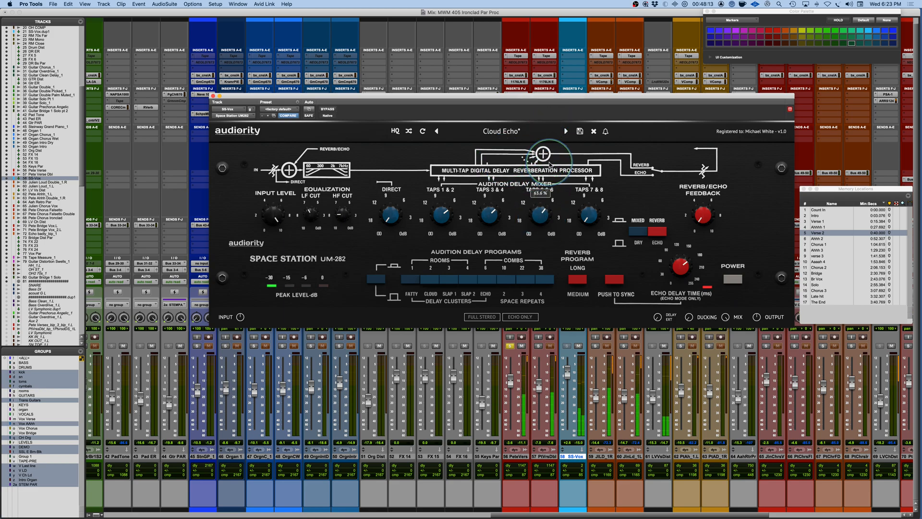
pyautogui.moveTo(593, 218); pyautogui.dragTo(602, 139)
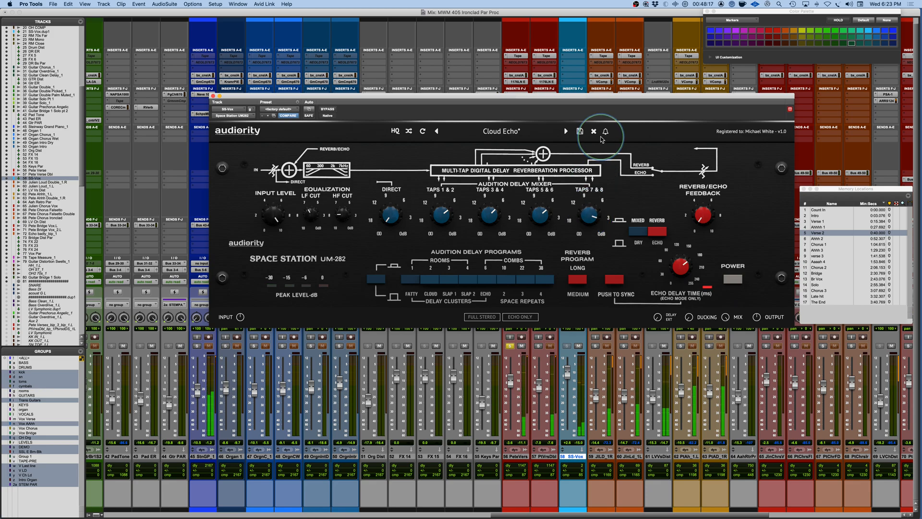
# - Rebalance the echoes by lowering the Taps 7 & 8, 5 & 6 and 3 & 4 levels
pyautogui.moveTo(592, 207); pyautogui.dragTo(590, 237)
pyautogui.moveTo(541, 218); pyautogui.dragTo(540, 236)
pyautogui.moveTo(586, 216); pyautogui.dragTo(587, 219)
pyautogui.moveTo(489, 218); pyautogui.dragTo(488, 237)
pyautogui.moveTo(541, 217); pyautogui.dragTo(594, 210)
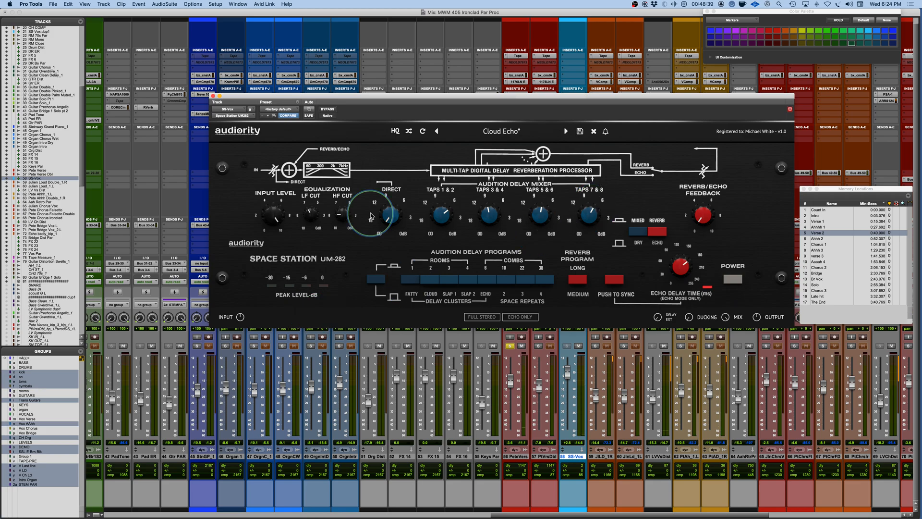
# - Try raising the Direct level in the delay mixer and return it to 0.0%
pyautogui.moveTo(393, 223)
pyautogui.moveTo(393, 223); pyautogui.dragTo(387, 157)
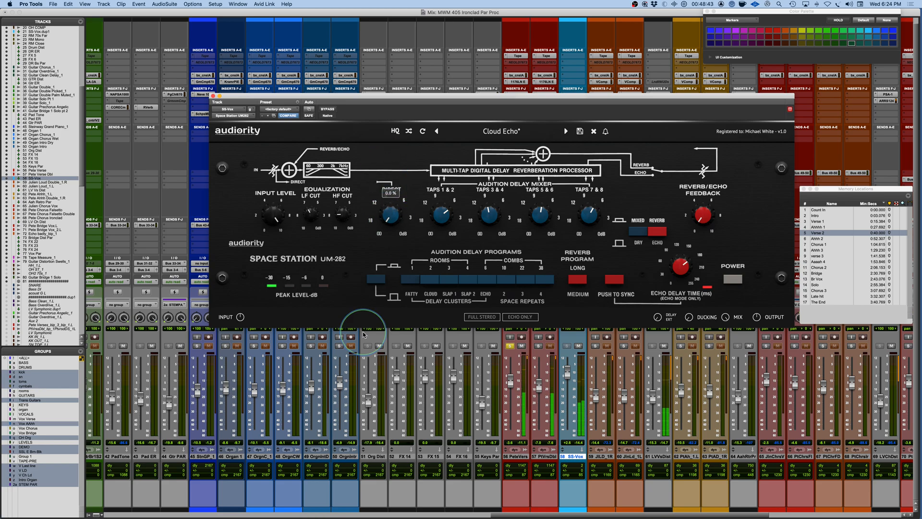
pyautogui.moveTo(400, 222)
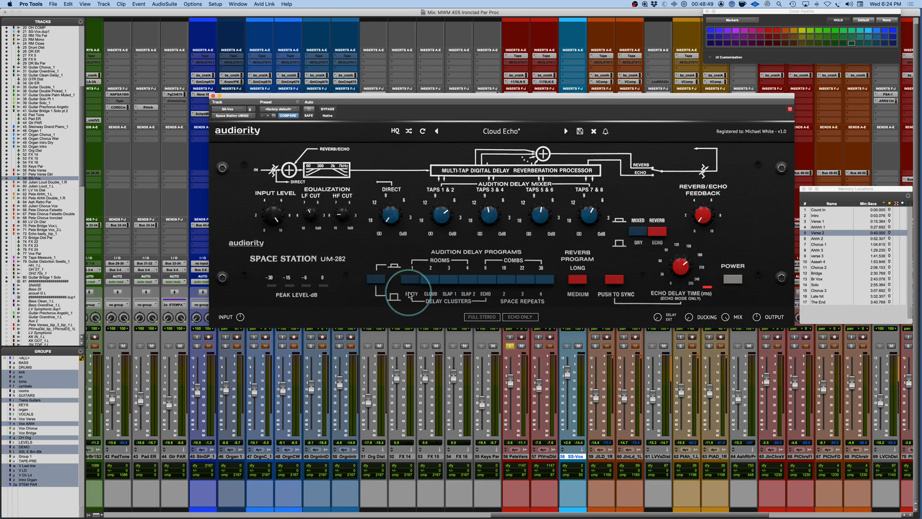
# - Play the vocal and audition the Cloud, Slap 1 and Slap 2 audition delay programs
pyautogui.press('space')
pyautogui.click(429, 285)
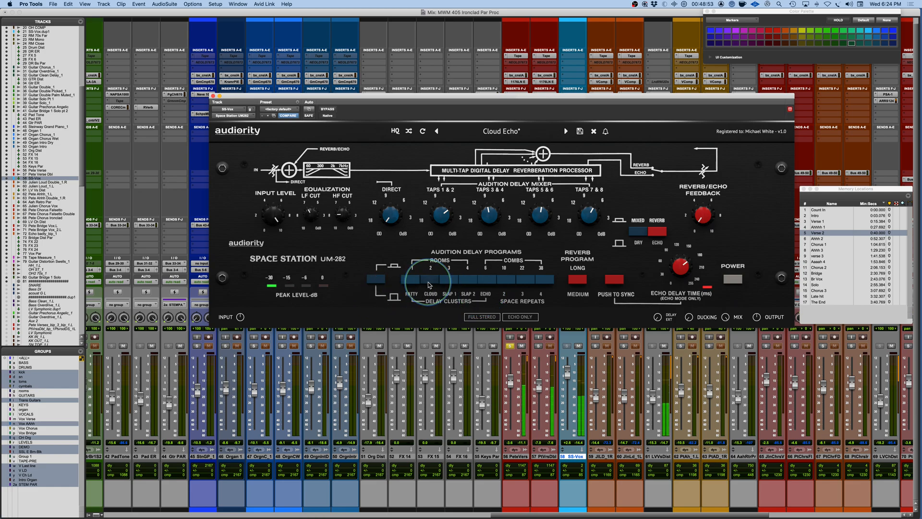
pyautogui.click(450, 283)
pyautogui.click(469, 283)
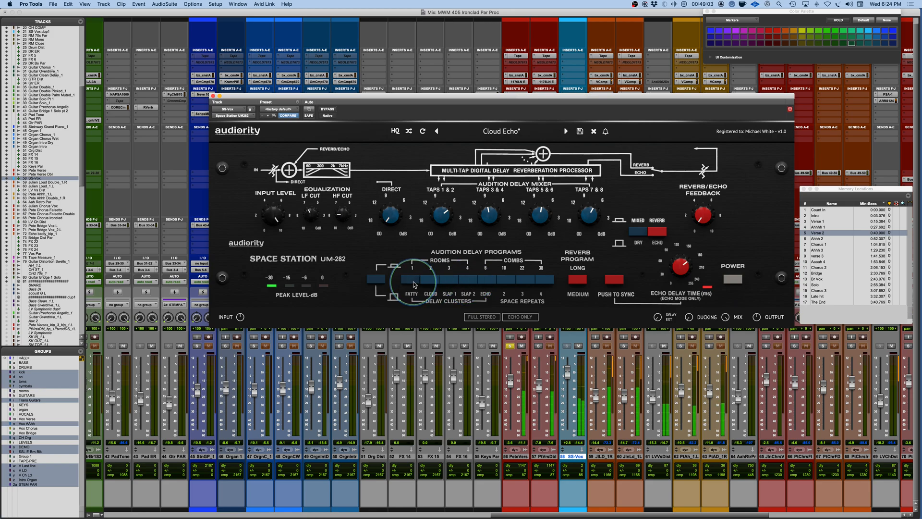
pyautogui.moveTo(678, 271)
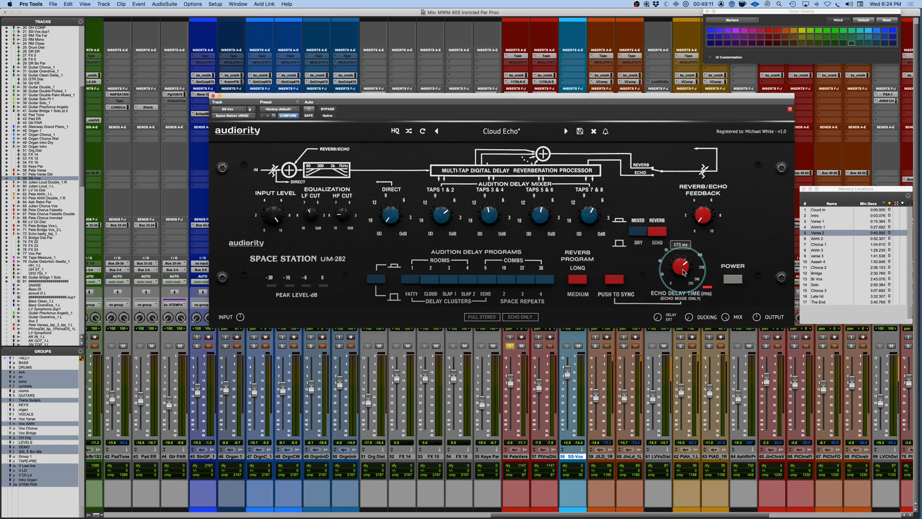
# - Try several Echo Delay Time settings on the vocal and return the delay time to 0 ms
pyautogui.moveTo(684, 273); pyautogui.dragTo(687, 249)
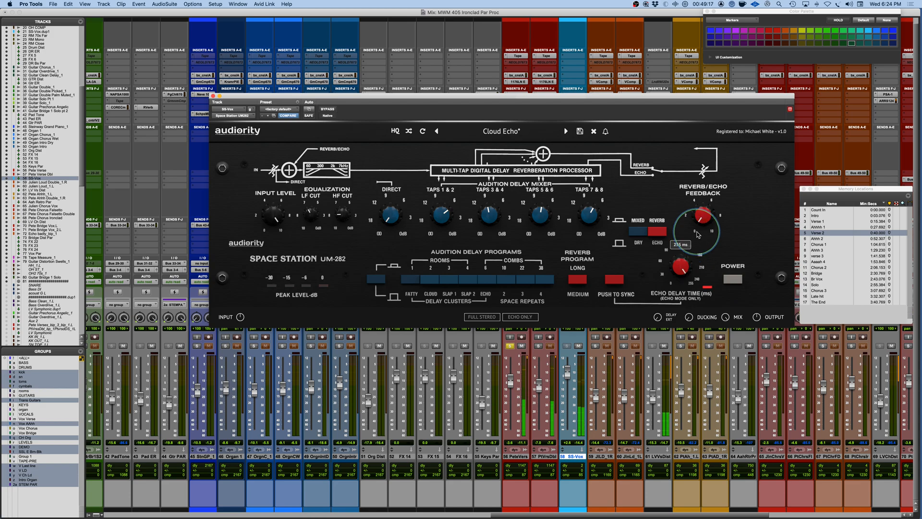
pyautogui.moveTo(682, 262); pyautogui.dragTo(692, 287)
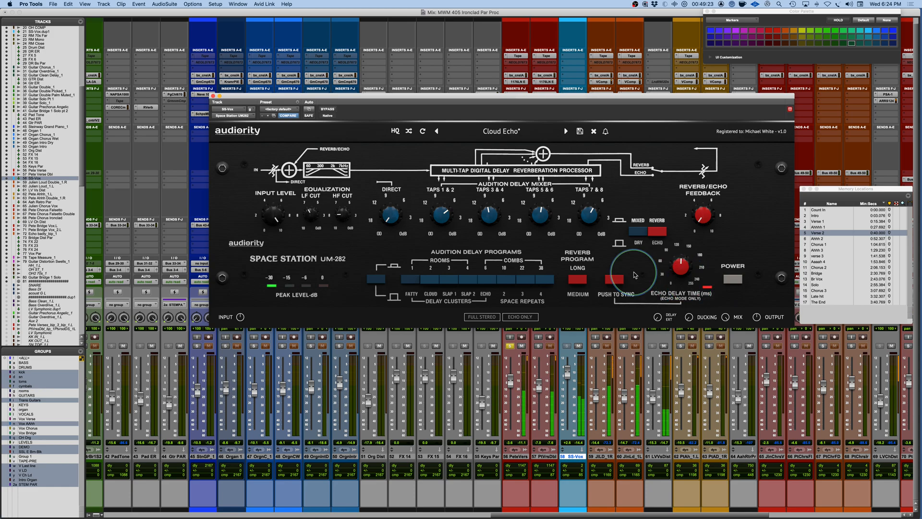
pyautogui.moveTo(693, 270); pyautogui.dragTo(682, 328)
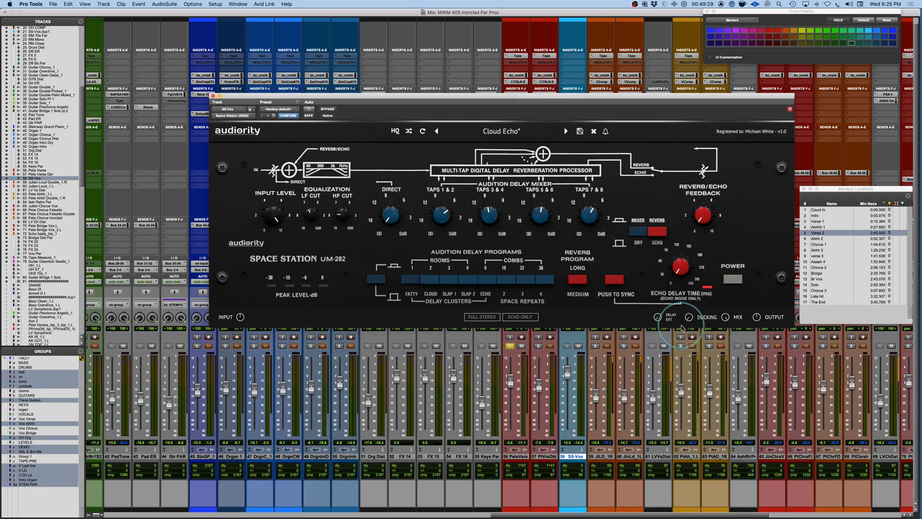
pyautogui.moveTo(682, 328); pyautogui.dragTo(678, 273)
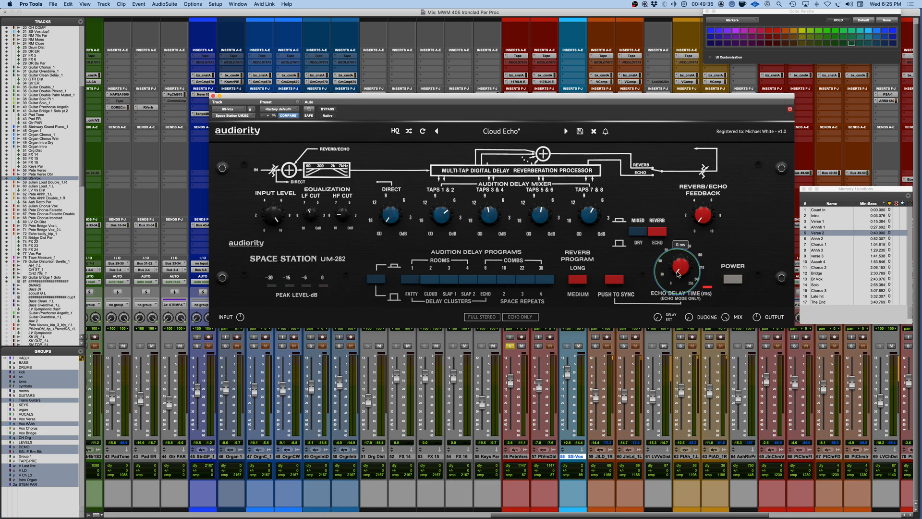
# - Sync the echo delay to tempo, try a 1/8 delay time with more feedback, and return the delay time to minimum
pyautogui.click(619, 282)
pyautogui.moveTo(682, 269); pyautogui.dragTo(684, 253)
pyautogui.moveTo(703, 214); pyautogui.dragTo(713, 179)
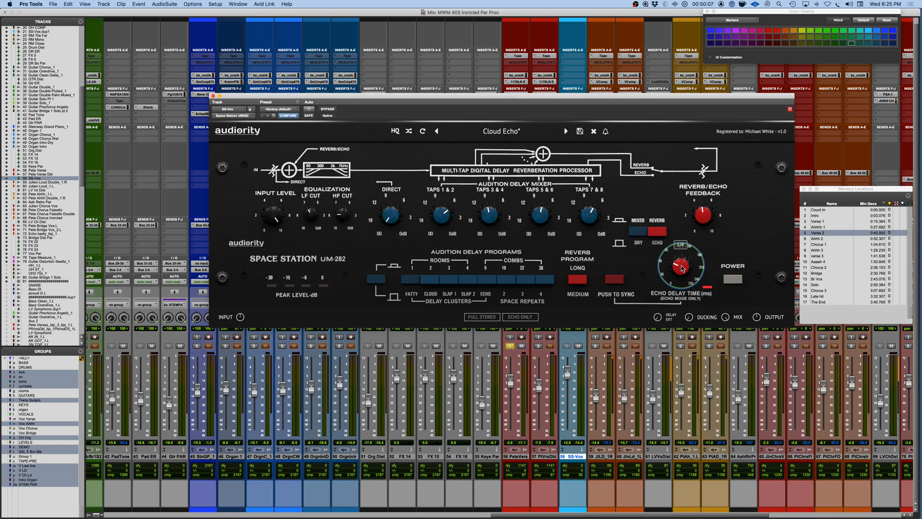
pyautogui.moveTo(682, 268); pyautogui.dragTo(680, 330)
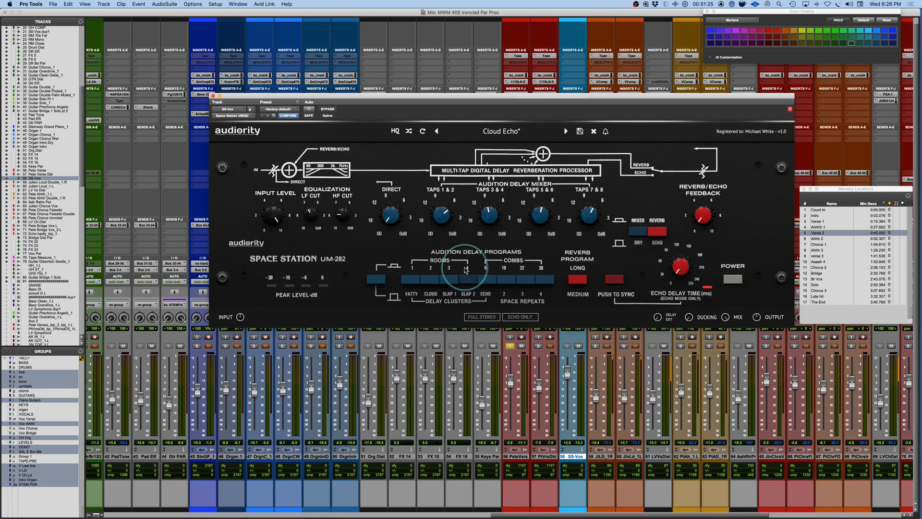
# - Audition the Space Repeats 2, 3 and 4 delay programs on the vocal
pyautogui.click(509, 280)
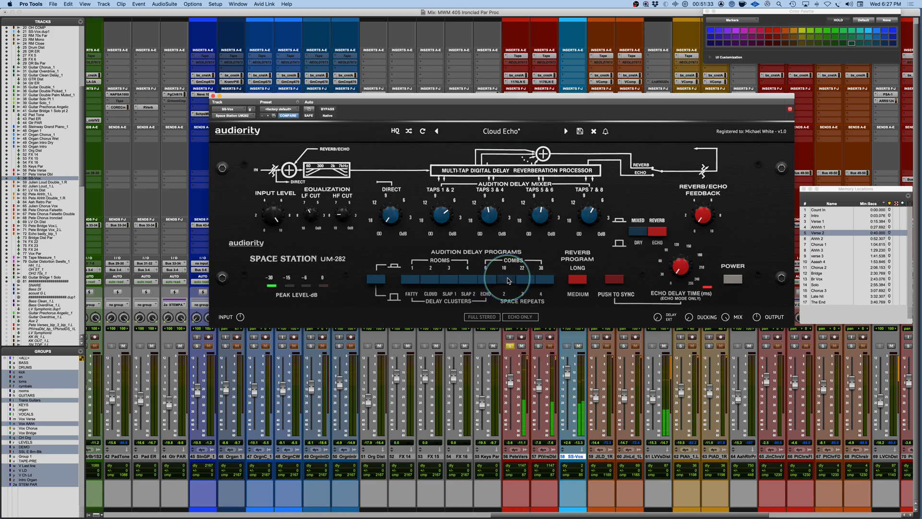
pyautogui.click(528, 281)
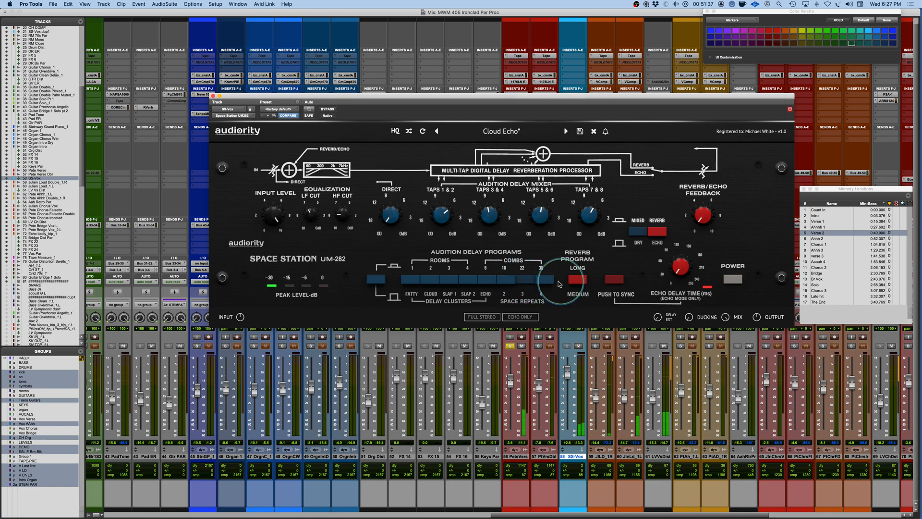
pyautogui.click(547, 282)
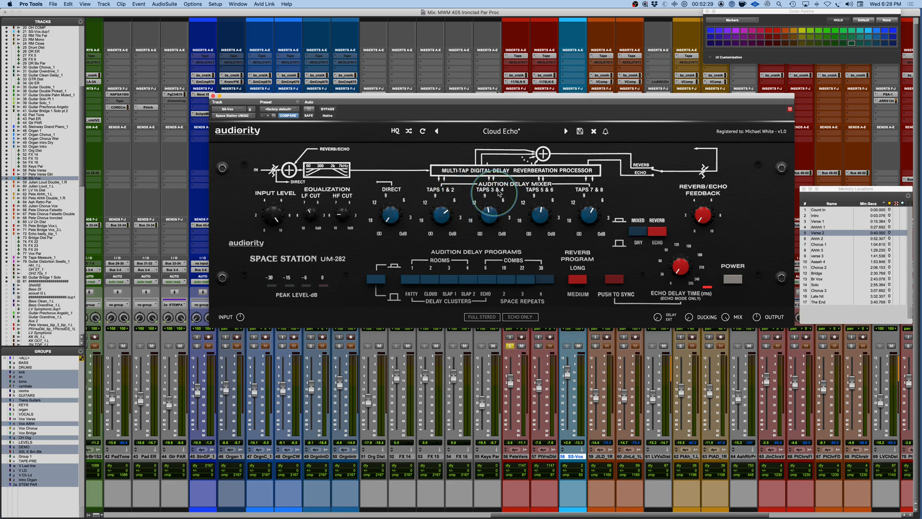
# - Rebalance the delay mixer by lowering Taps 1 & 2, 3 & 4 and 5 & 6 and raising Taps 7 & 8
pyautogui.moveTo(485, 220)
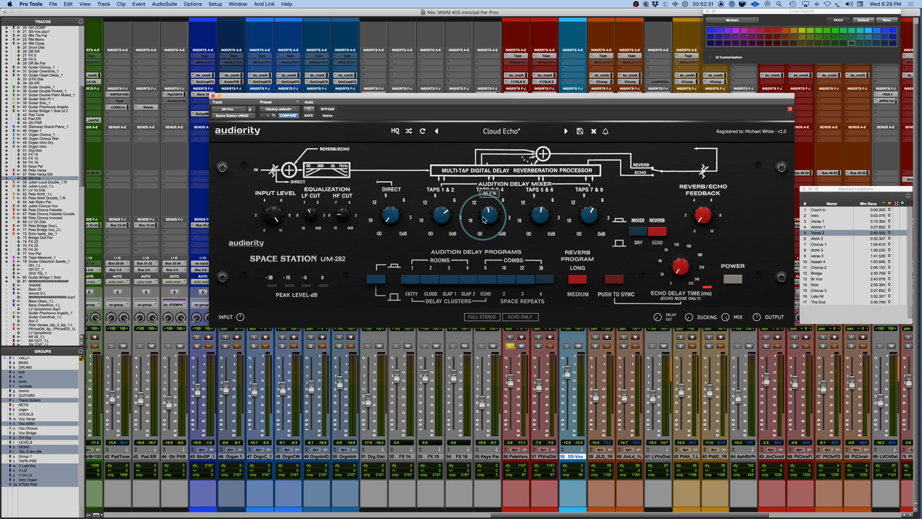
pyautogui.moveTo(486, 233); pyautogui.dragTo(586, 239)
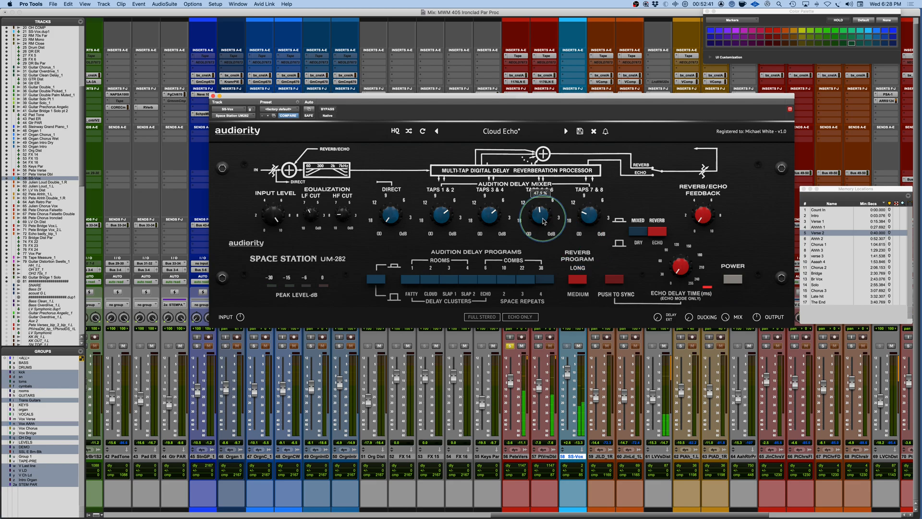
pyautogui.moveTo(438, 219); pyautogui.dragTo(447, 240)
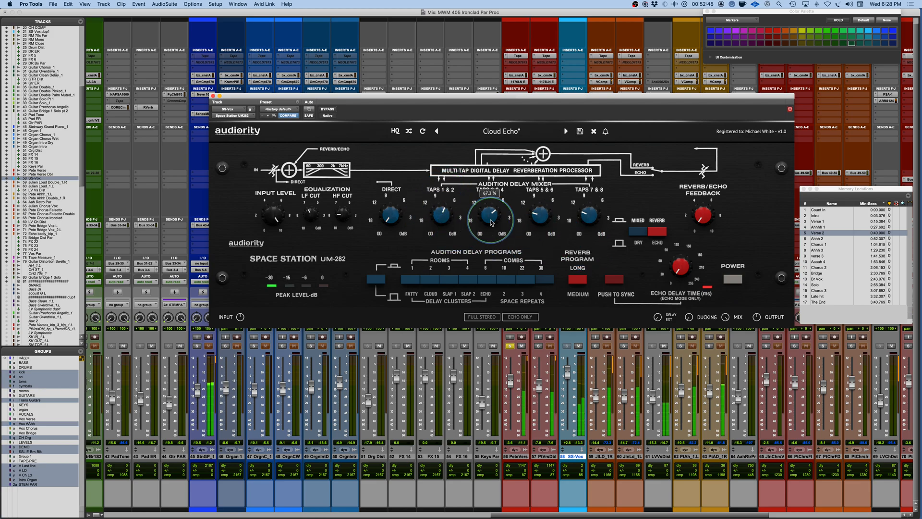
pyautogui.moveTo(544, 221); pyautogui.dragTo(492, 230)
pyautogui.moveTo(588, 224); pyautogui.dragTo(589, 190)
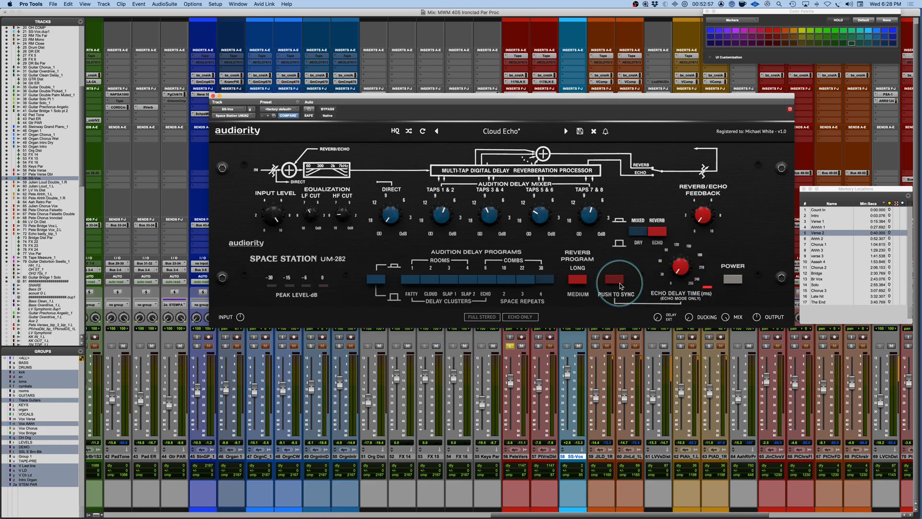
# - Raise the Taps 3 & 4 and Taps 5 & 6 levels and set Taps 7 & 8 to about 65%
pyautogui.moveTo(690, 276)
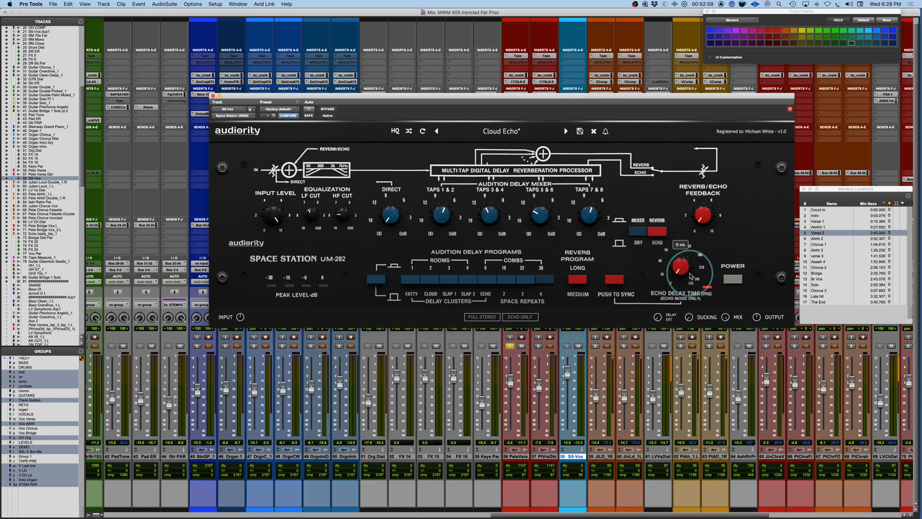
pyautogui.moveTo(662, 232)
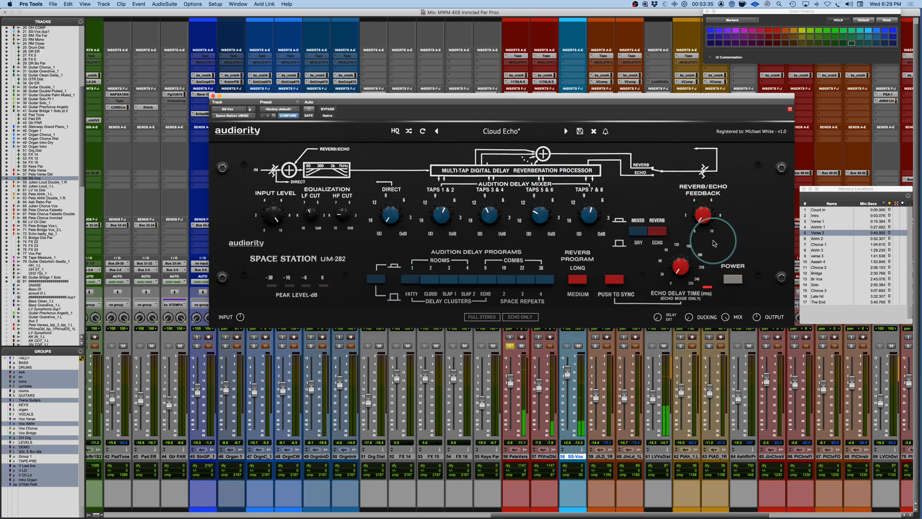
pyautogui.moveTo(489, 213); pyautogui.dragTo(545, 192)
pyautogui.moveTo(589, 214); pyautogui.dragTo(589, 195)
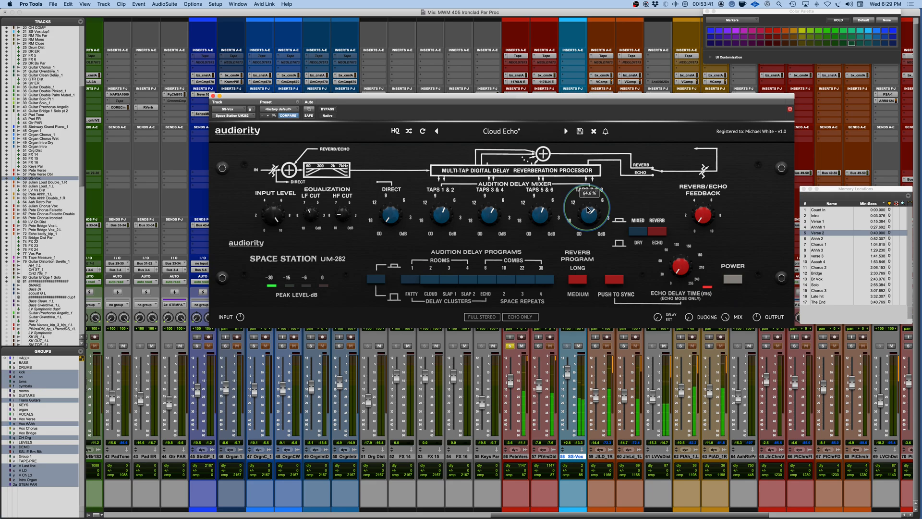
pyautogui.moveTo(589, 210); pyautogui.dragTo(591, 211)
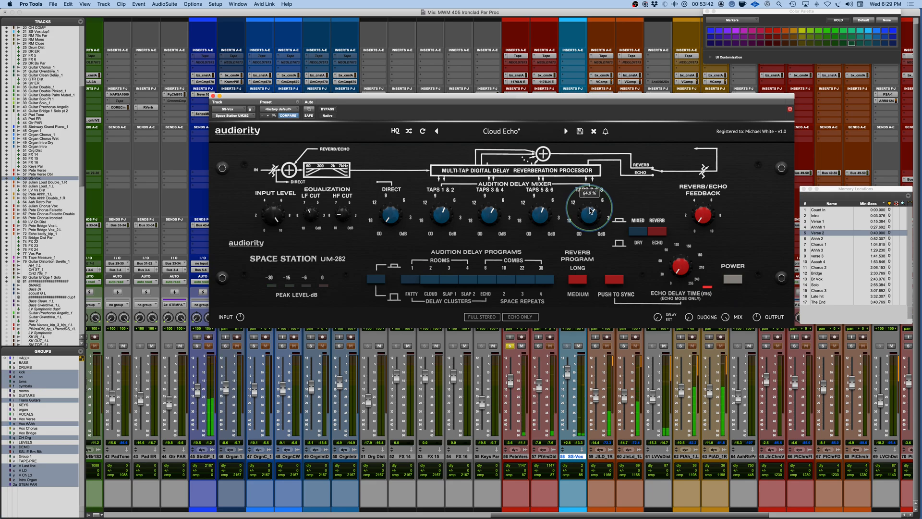
# - Audition the audition delay programs in order, from Cloud through Slap 1, Slap 2 and Echo to Space Repeats 4
pyautogui.click(430, 281)
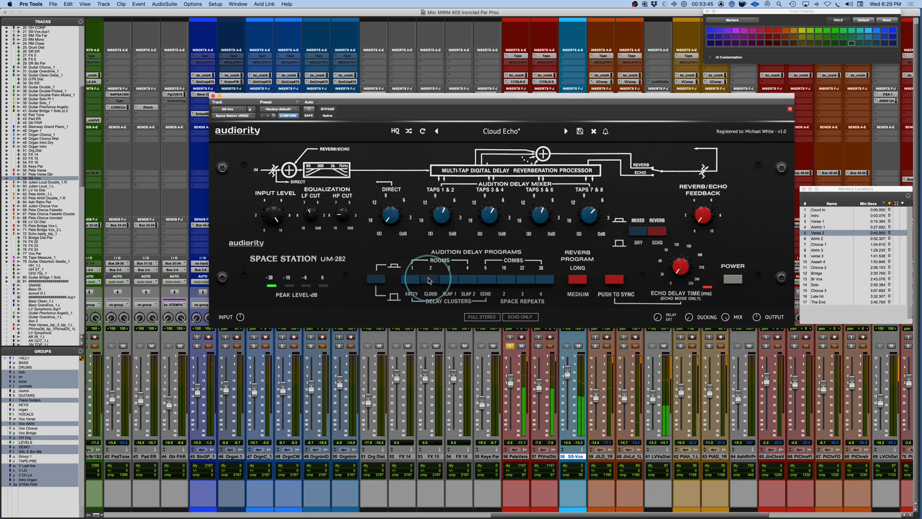
pyautogui.click(450, 282)
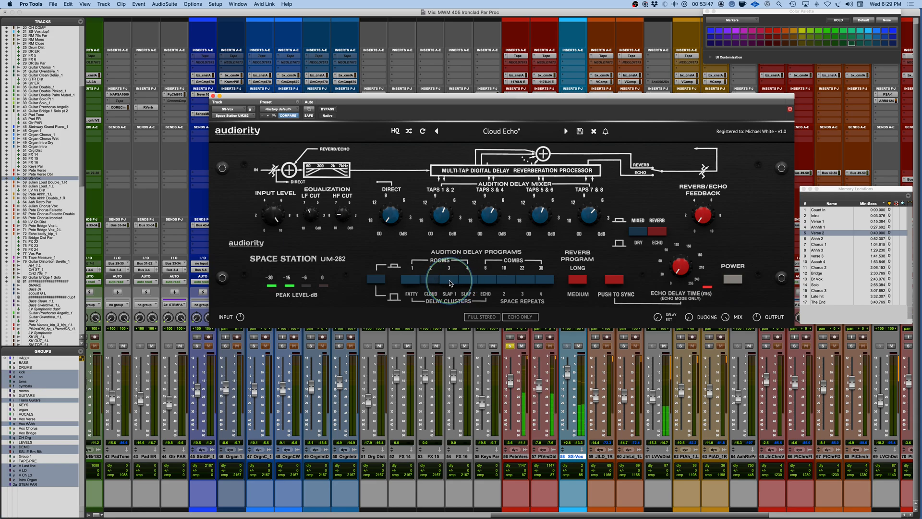
pyautogui.click(468, 282)
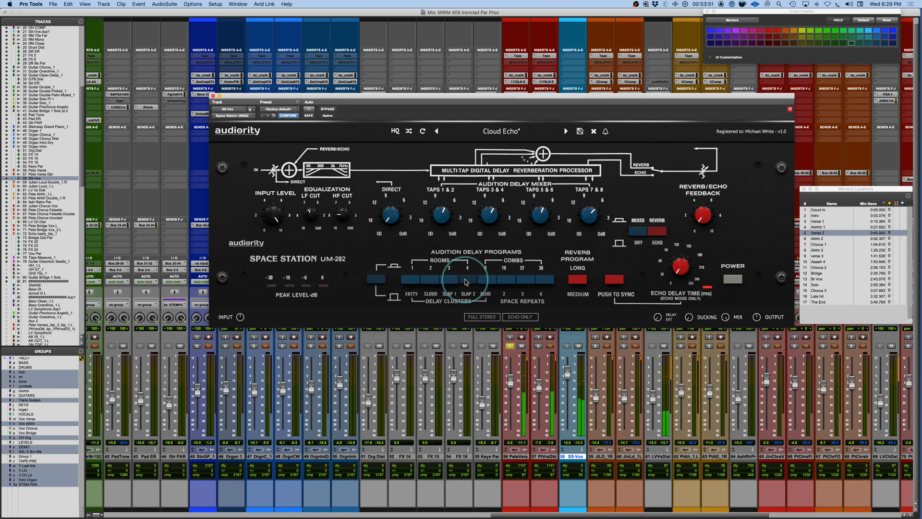
pyautogui.click(486, 282)
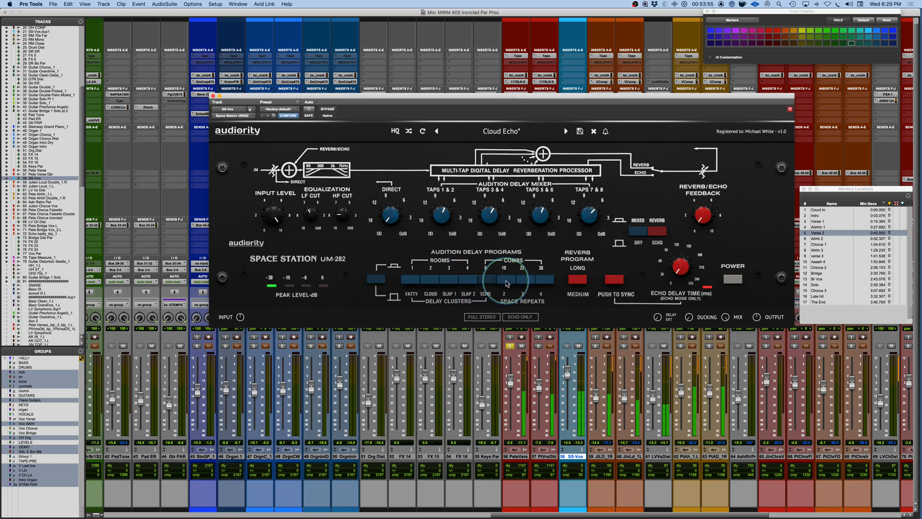
pyautogui.click(455, 270)
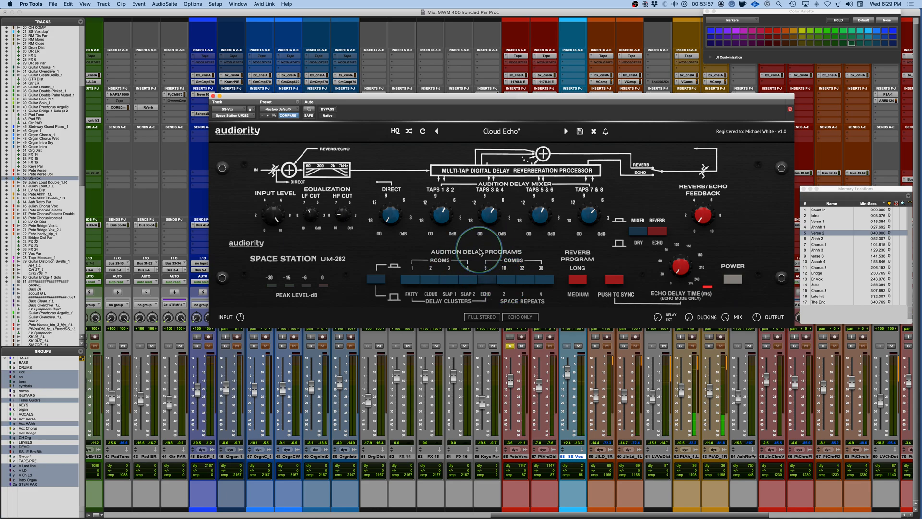
pyautogui.click(527, 282)
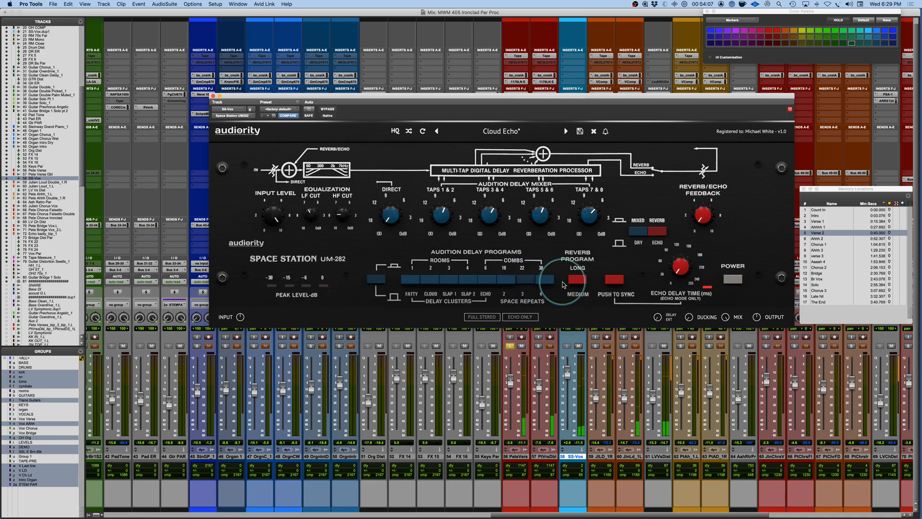
pyautogui.click(545, 281)
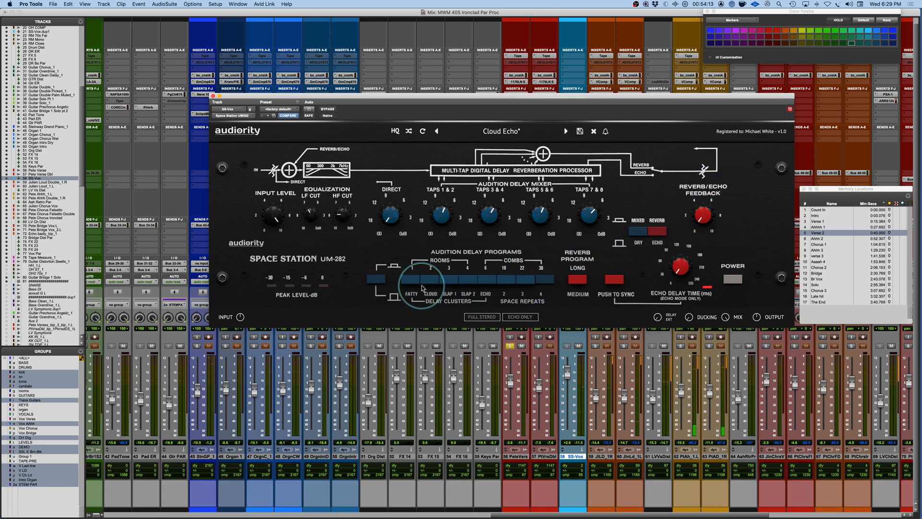
# - Try different Reverb/Echo Feedback amounts while auditioning the Cloud, Slap 1 and Space Repeats delay programs
pyautogui.moveTo(702, 219)
pyautogui.moveTo(702, 219); pyautogui.dragTo(706, 161)
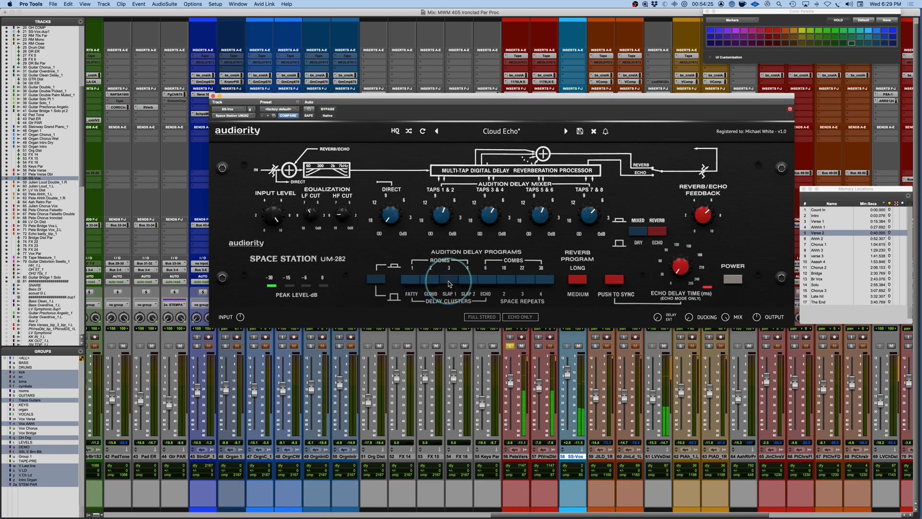
pyautogui.moveTo(700, 218); pyautogui.dragTo(700, 216)
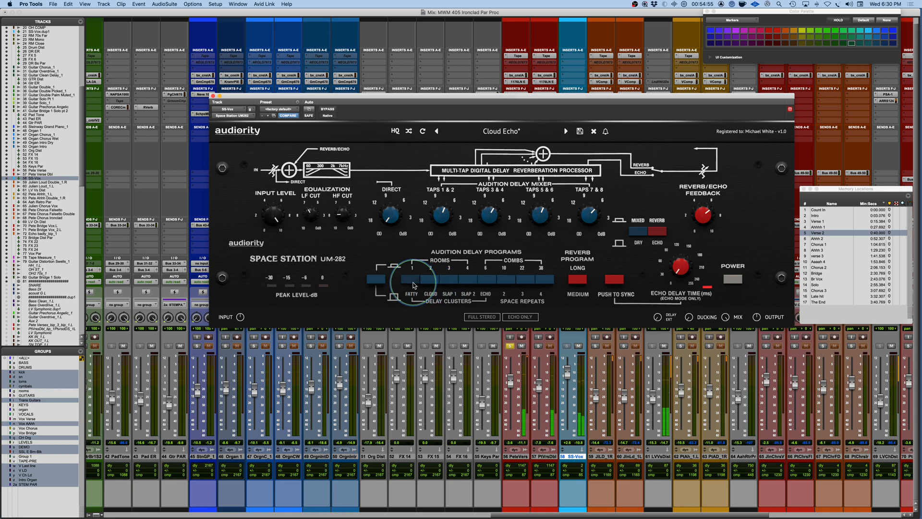
pyautogui.click(429, 284)
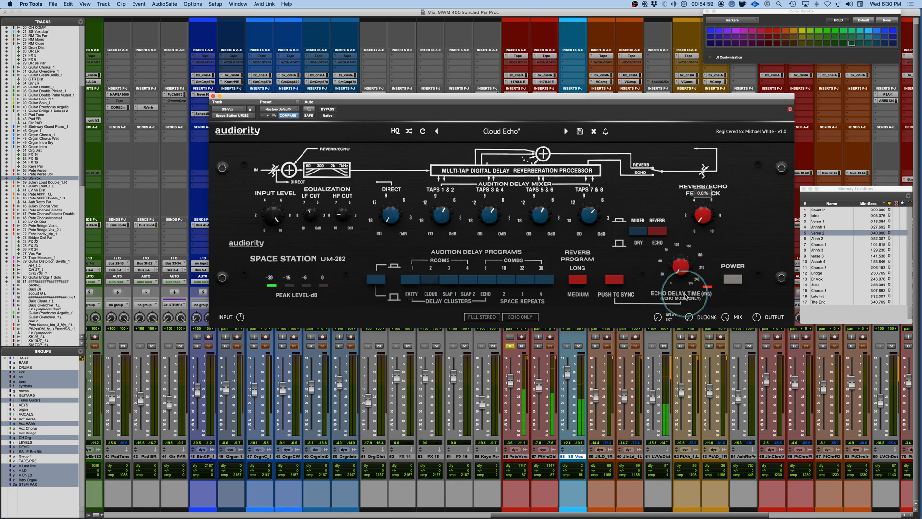
pyautogui.click(449, 284)
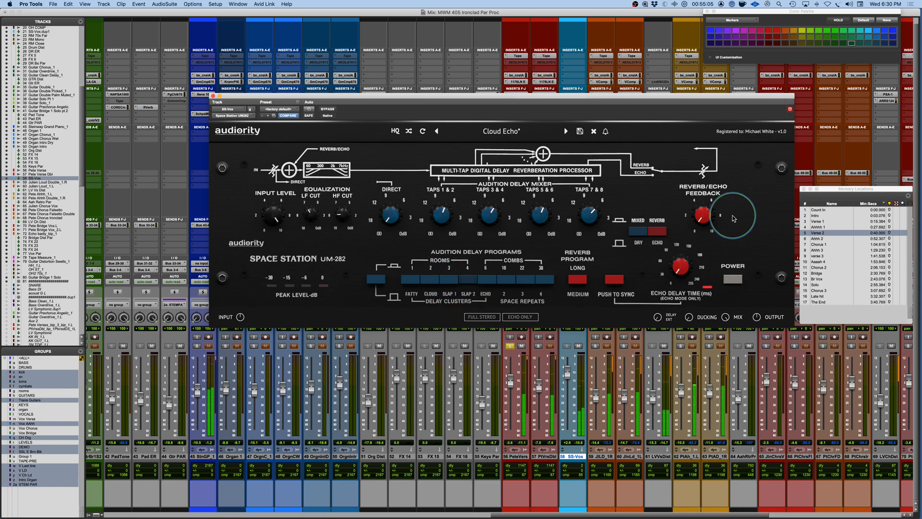
pyautogui.moveTo(703, 215); pyautogui.dragTo(707, 176)
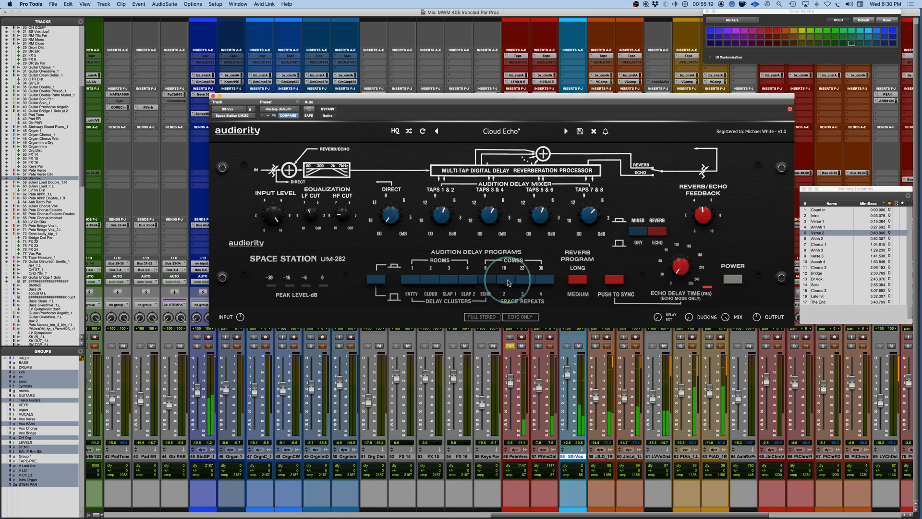
pyautogui.moveTo(703, 215); pyautogui.dragTo(704, 201)
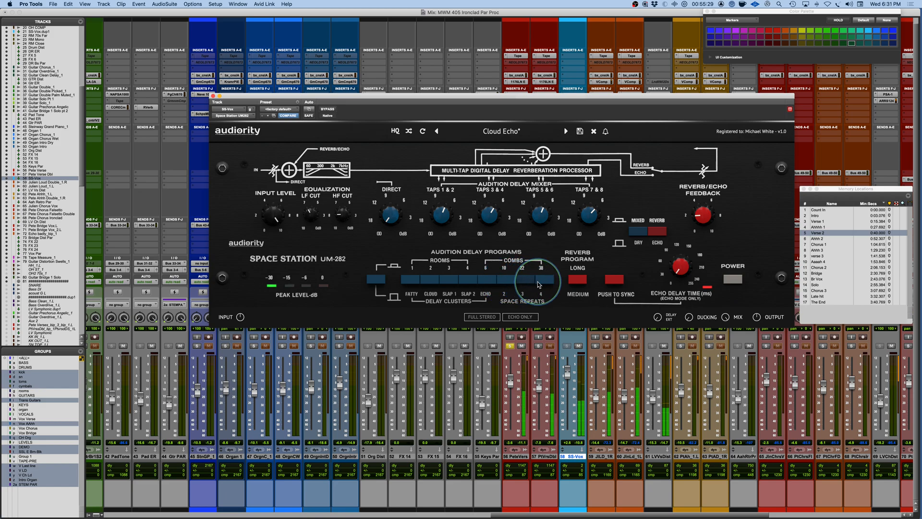
# - Toggle the Reverb Program length, restart playback and set the Reverb/Echo Feedback to about 66%
pyautogui.click(581, 283)
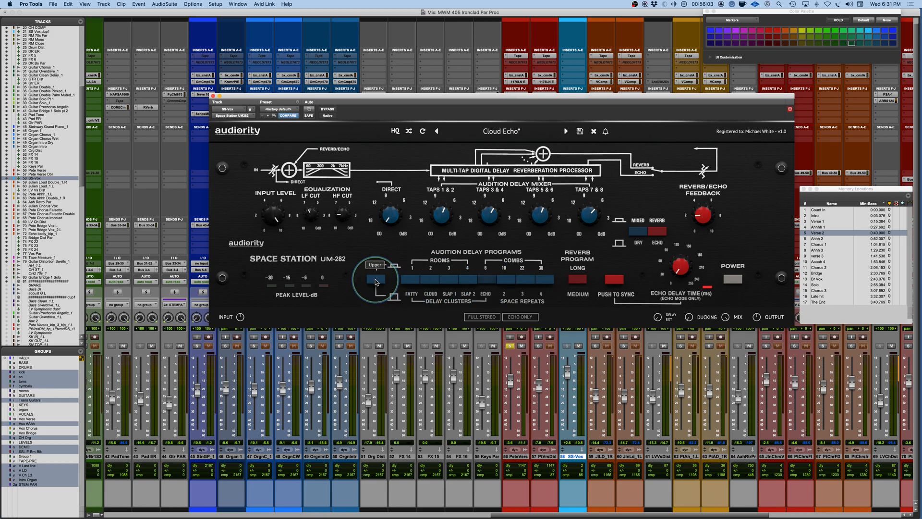
pyautogui.press('space')
pyautogui.moveTo(701, 219); pyautogui.dragTo(711, 176)
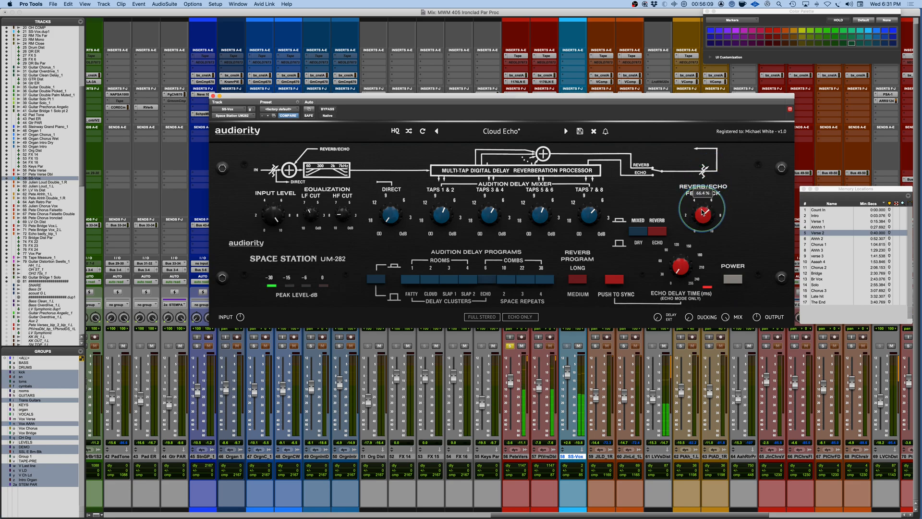
pyautogui.moveTo(705, 217); pyautogui.dragTo(705, 222)
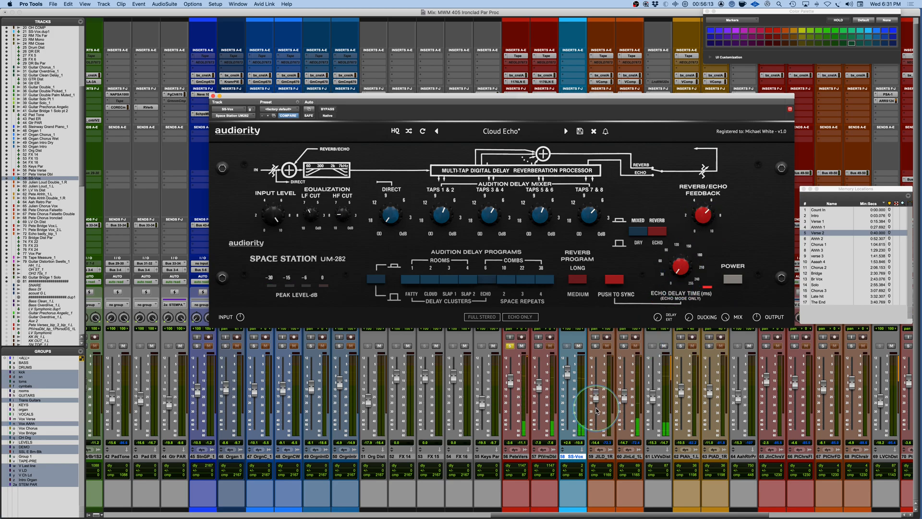
# - Lower the SS-Vox track fader slightly and select the Space Repeats 2 delay program
pyautogui.click(571, 376)
pyautogui.moveTo(571, 376); pyautogui.dragTo(570, 384)
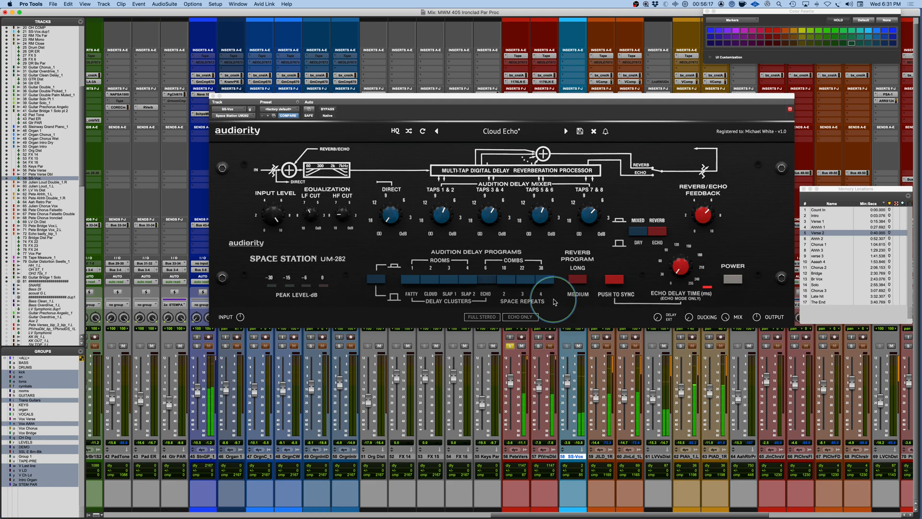
pyautogui.click(504, 282)
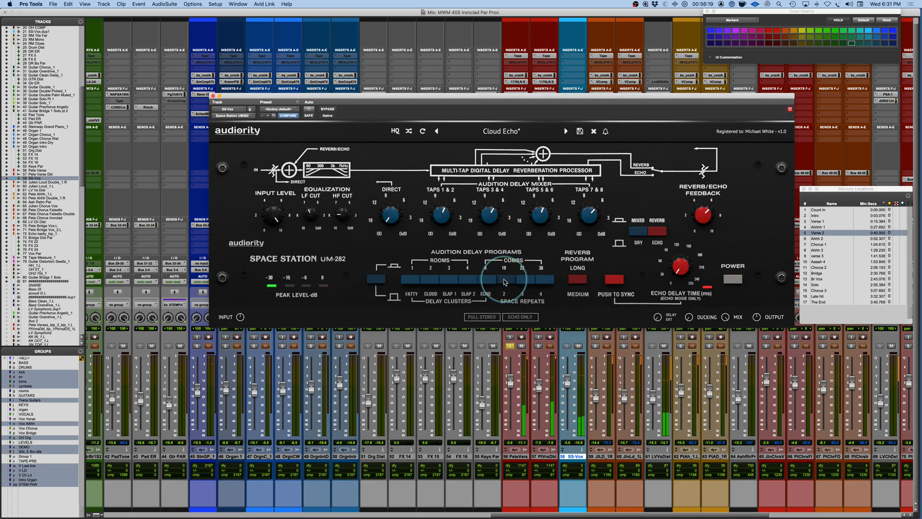
# - Audition the Space Repeats 4 and Echo delay programs and set the Reverb/Echo Feedback to about 70%
pyautogui.click(540, 279)
pyautogui.click(488, 280)
pyautogui.moveTo(704, 216); pyautogui.dragTo(704, 211)
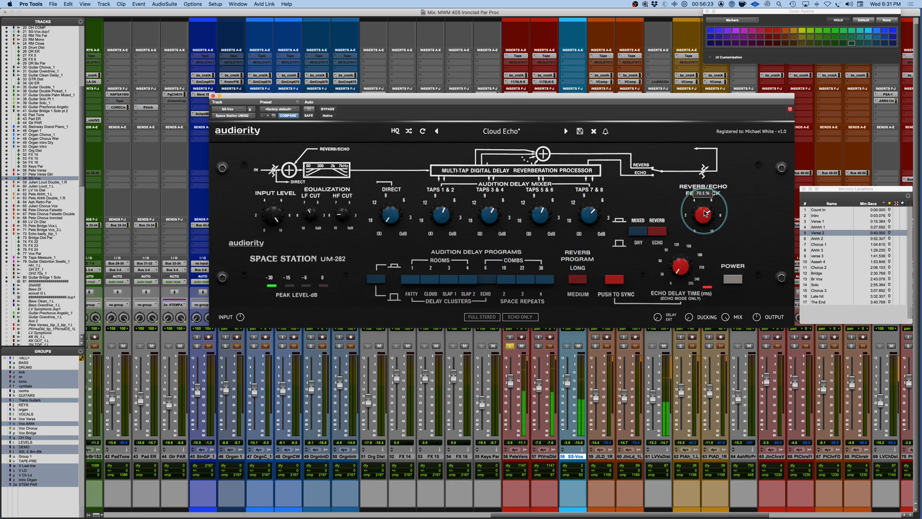
# - Adjust the SS-Vox track fader during playback and compare the vocal with the echo track muted and unmuted
pyautogui.click(567, 385)
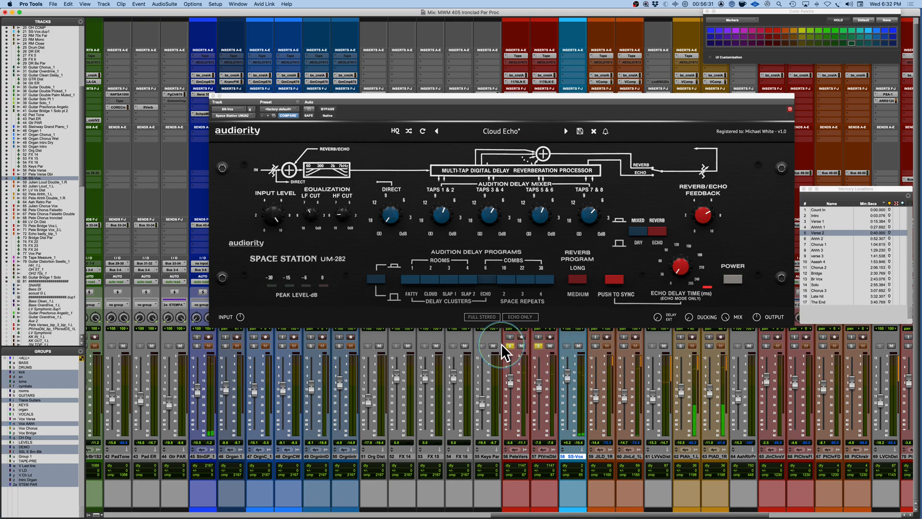
pyautogui.moveTo(567, 381); pyautogui.dragTo(567, 381)
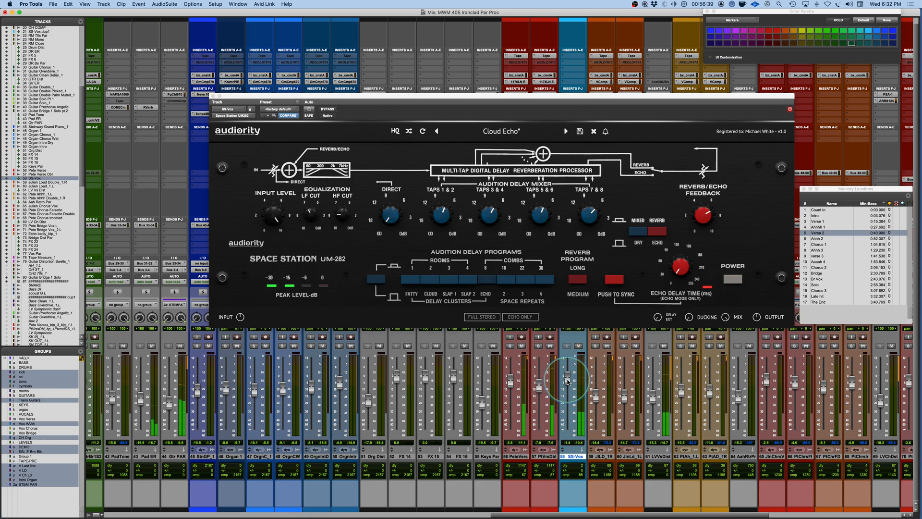
pyautogui.click(579, 347)
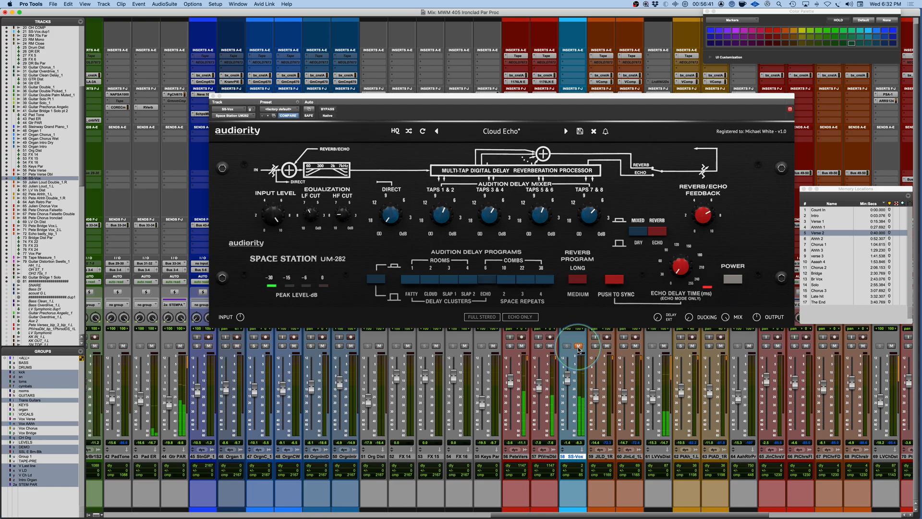
pyautogui.click(579, 346)
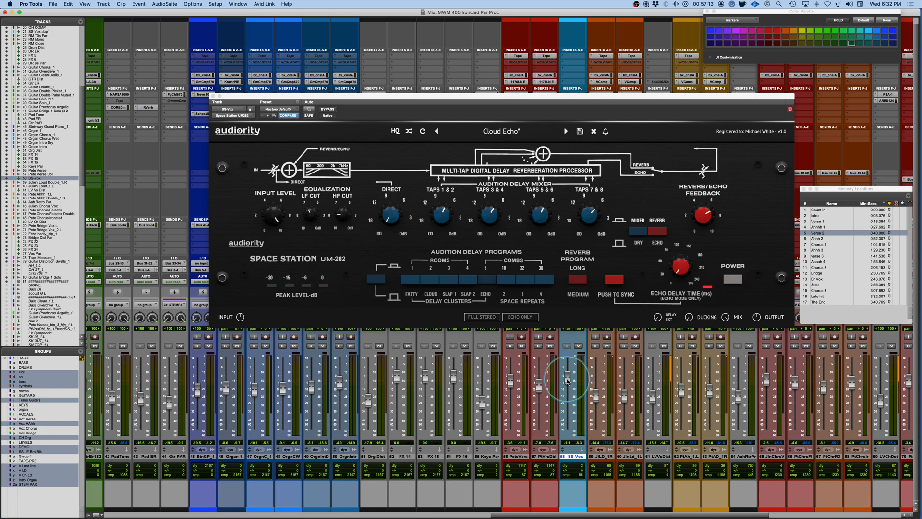
# - Close the vocal echo plugin window and mute the GTRS, KEYS, VOX and EFFECTS submix tracks to isolate the drums and bass
pyautogui.click(215, 96)
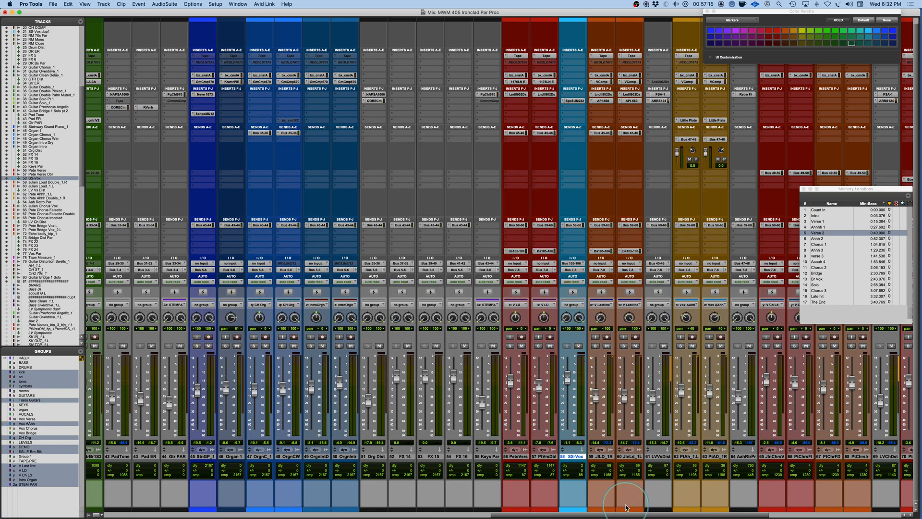
pyautogui.hscroll(-15, 627, 507)
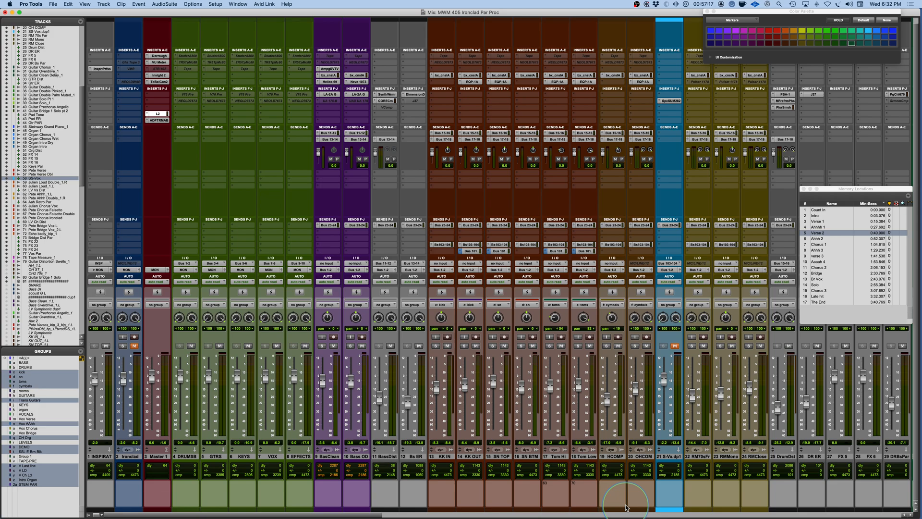
pyautogui.hscroll(3, 627, 508)
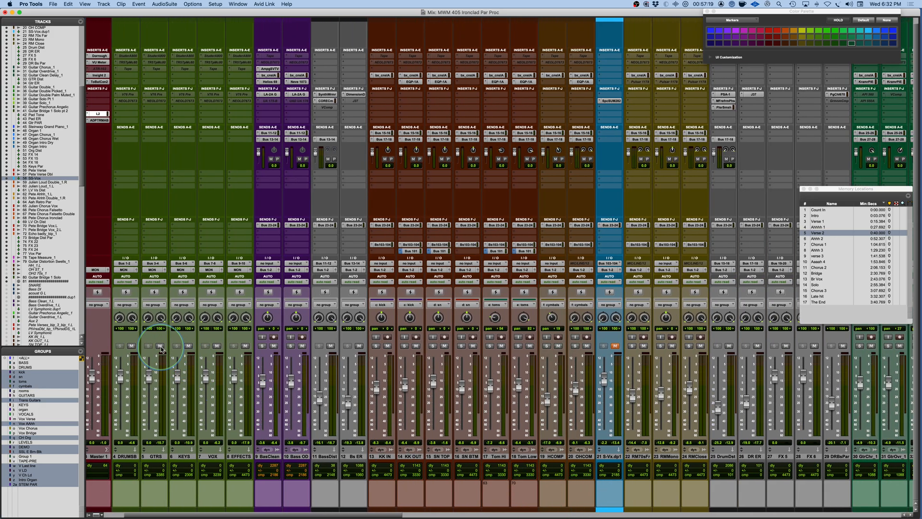
pyautogui.moveTo(161, 349); pyautogui.dragTo(246, 347)
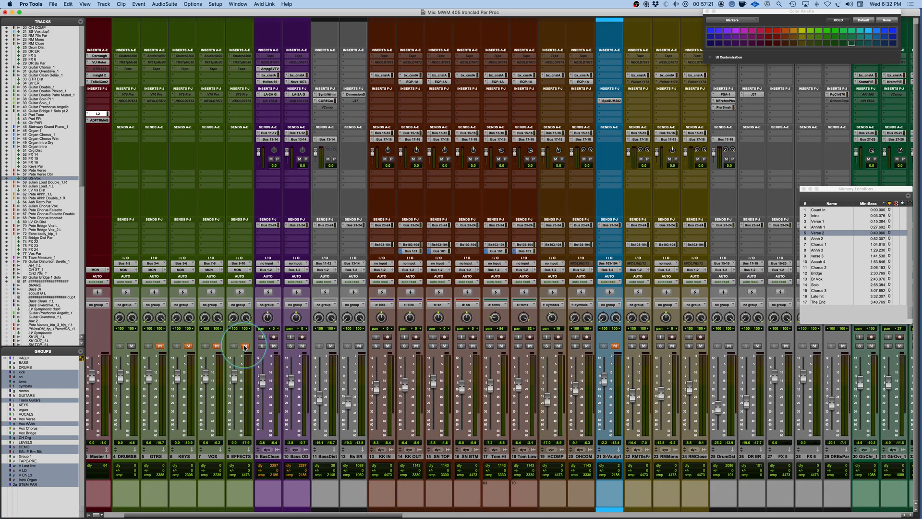
# - Start playback, unmute the SS-Vox.dup1 track, raise its fader slightly and open its Space Station UM-282 plugin
pyautogui.press('space')
pyautogui.click(615, 347)
pyautogui.moveTo(604, 382); pyautogui.dragTo(604, 378)
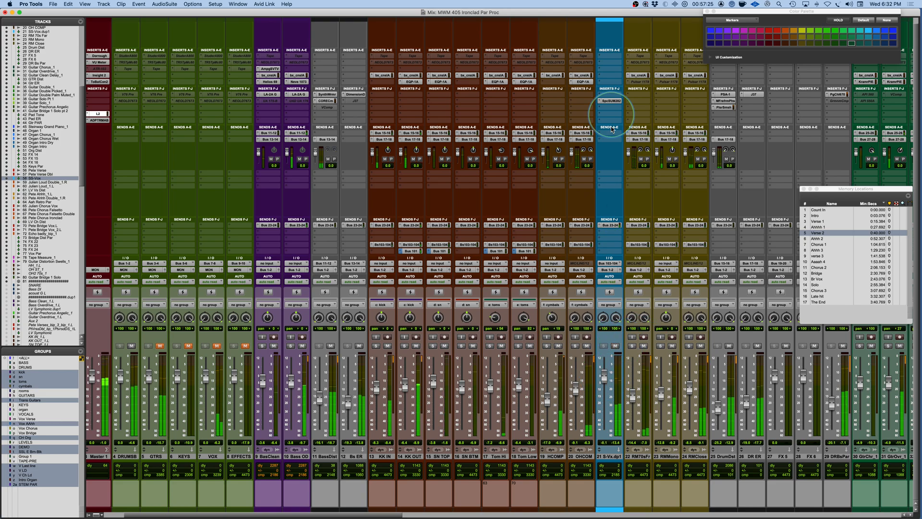
pyautogui.click(612, 101)
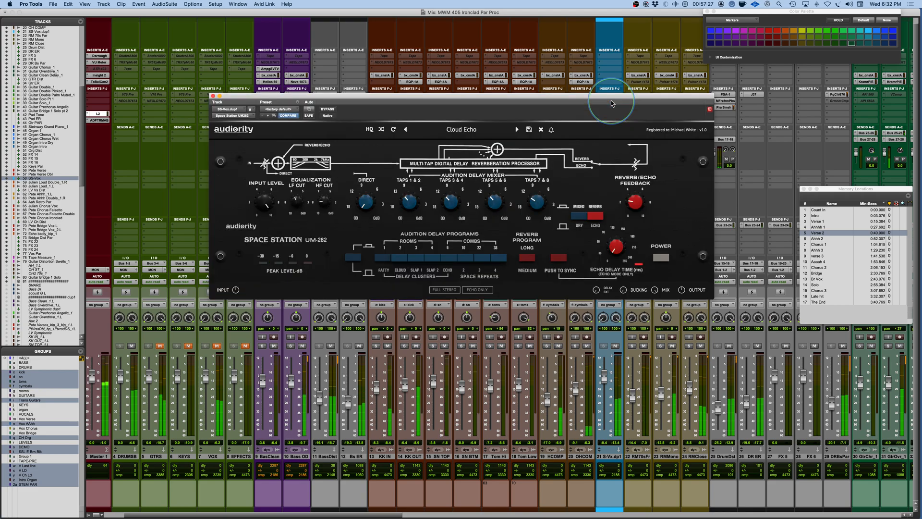
# - Adjust the Reverb/Echo Feedback on SS-Vox.dup1, compare the drums with the echo muted and unmuted, and lower the track fader slightly
pyautogui.click(604, 383)
pyautogui.moveTo(635, 201); pyautogui.dragTo(636, 172)
pyautogui.click(615, 347)
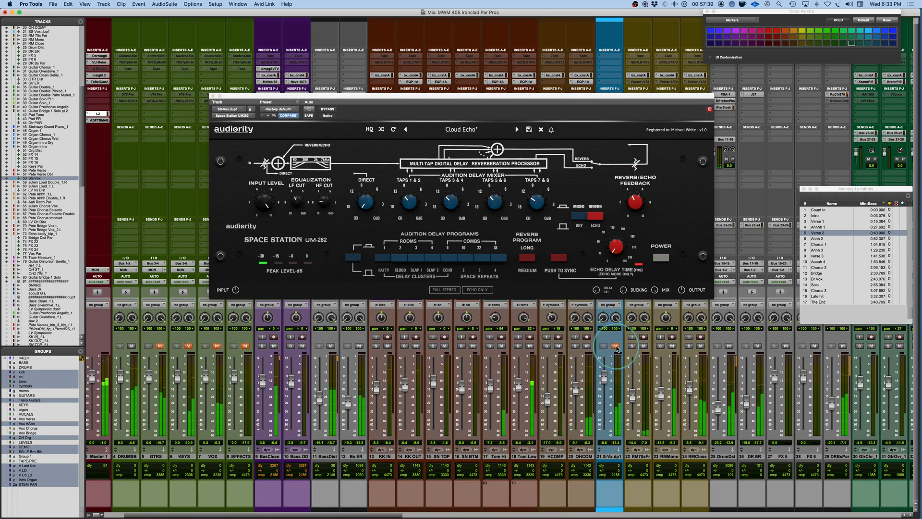
pyautogui.click(616, 347)
pyautogui.moveTo(604, 378); pyautogui.dragTo(605, 384)
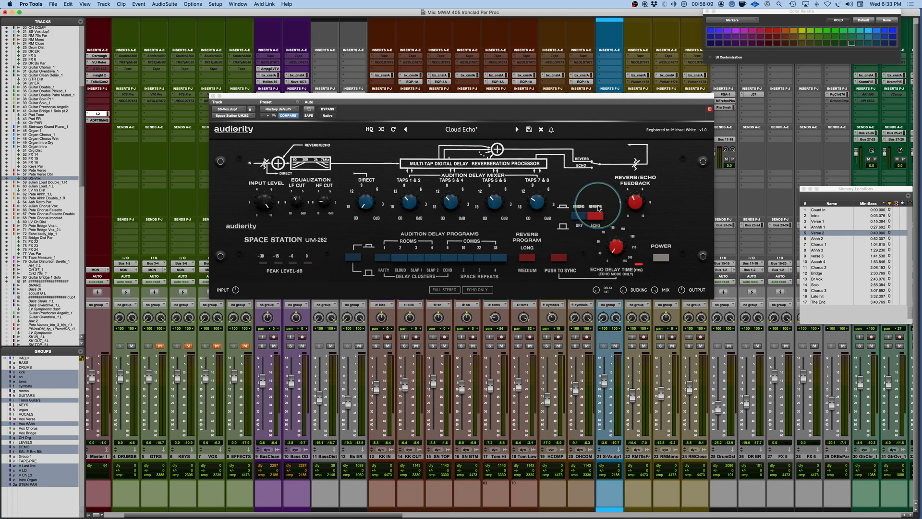
# - Demonstrate the Reverb/Echo mode switch and the Full Stereo option by toggling each one and restoring it
pyautogui.click(599, 221)
pyautogui.click(599, 221)
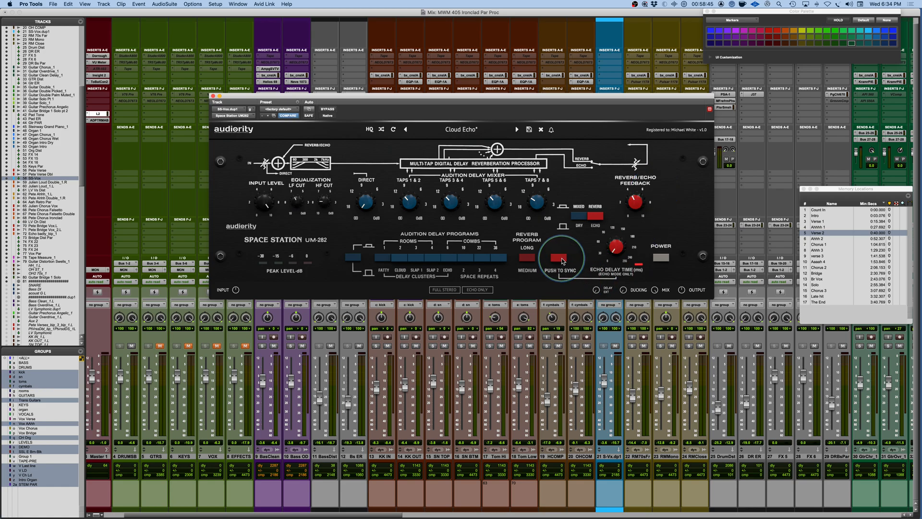
pyautogui.moveTo(628, 253)
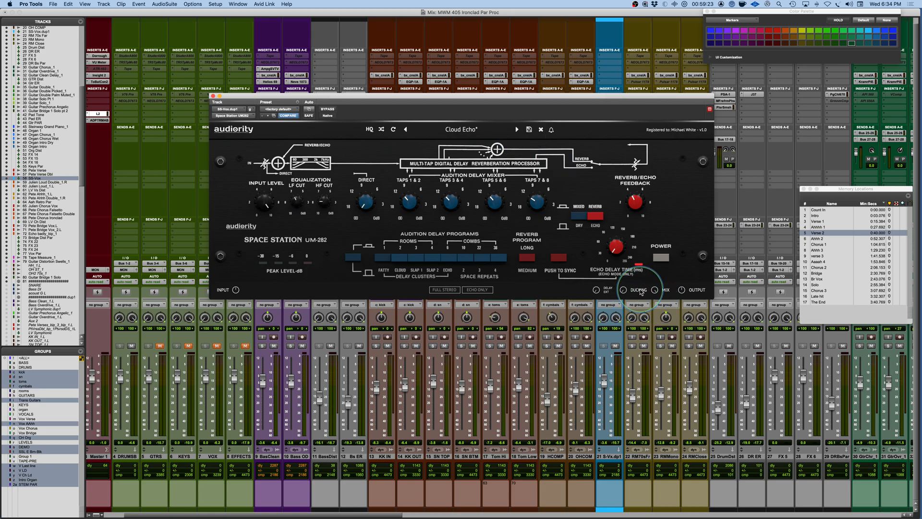
pyautogui.moveTo(655, 293)
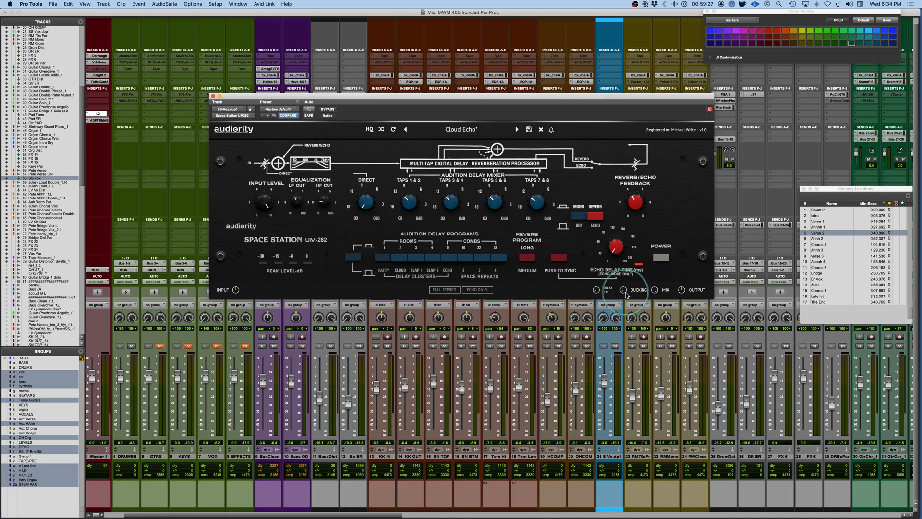
pyautogui.moveTo(625, 294)
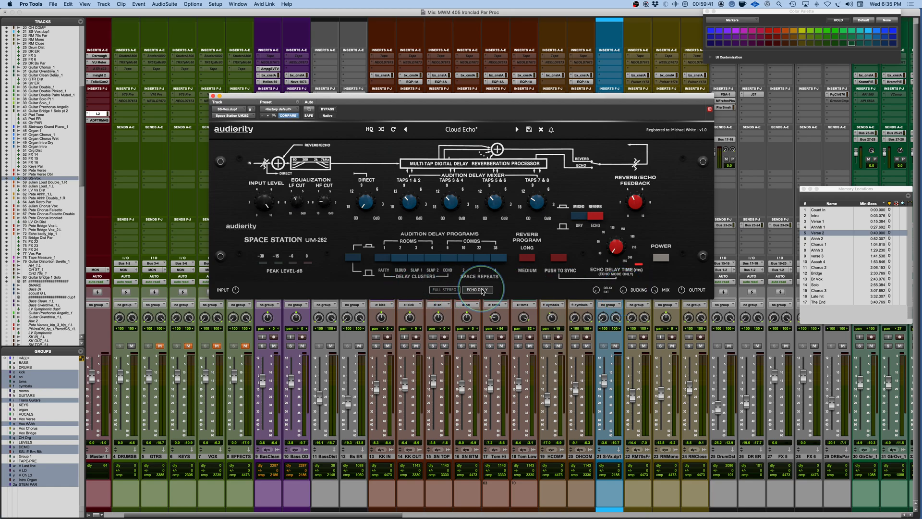
pyautogui.click(443, 291)
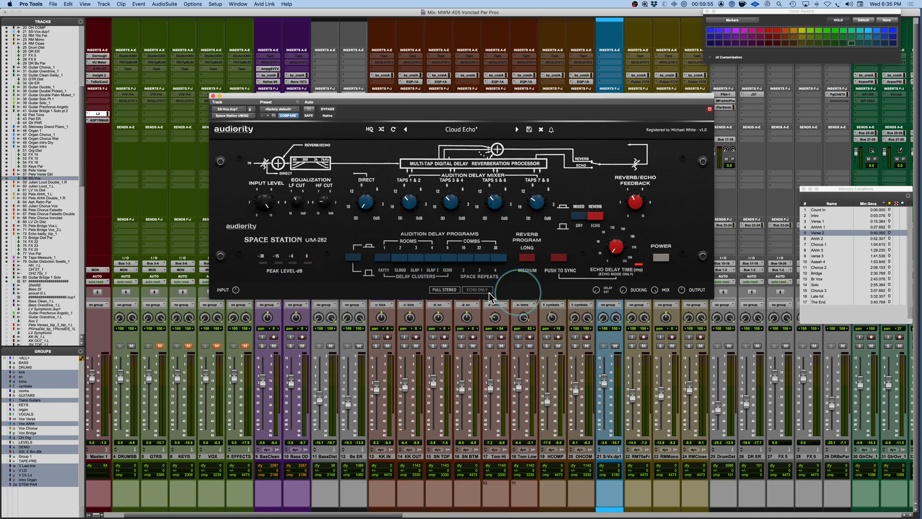
pyautogui.click(445, 290)
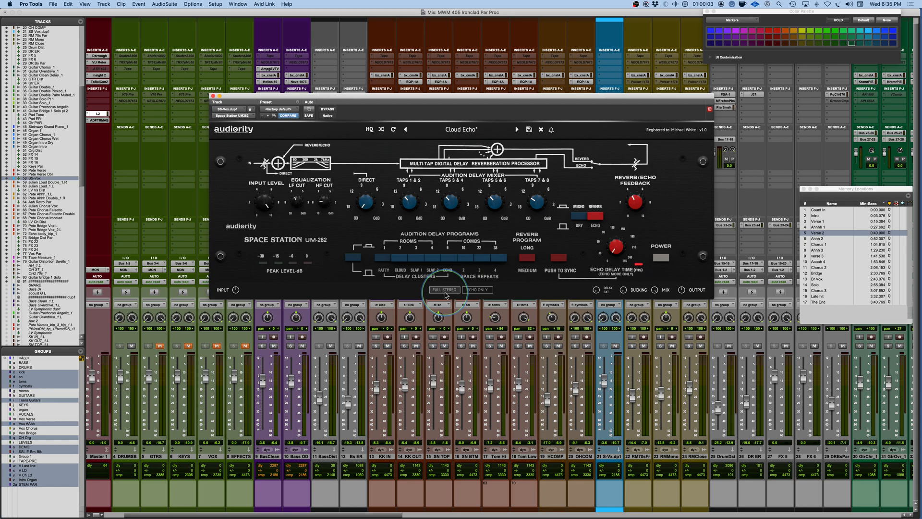
# - Switch from Pro Tools to the presentation with the Plugin of the Week slide
pyautogui.press('super+Tab')
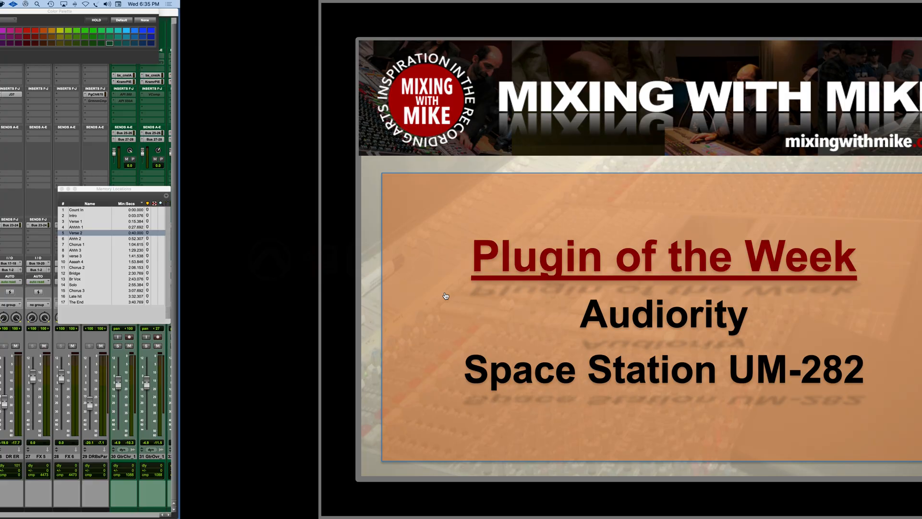